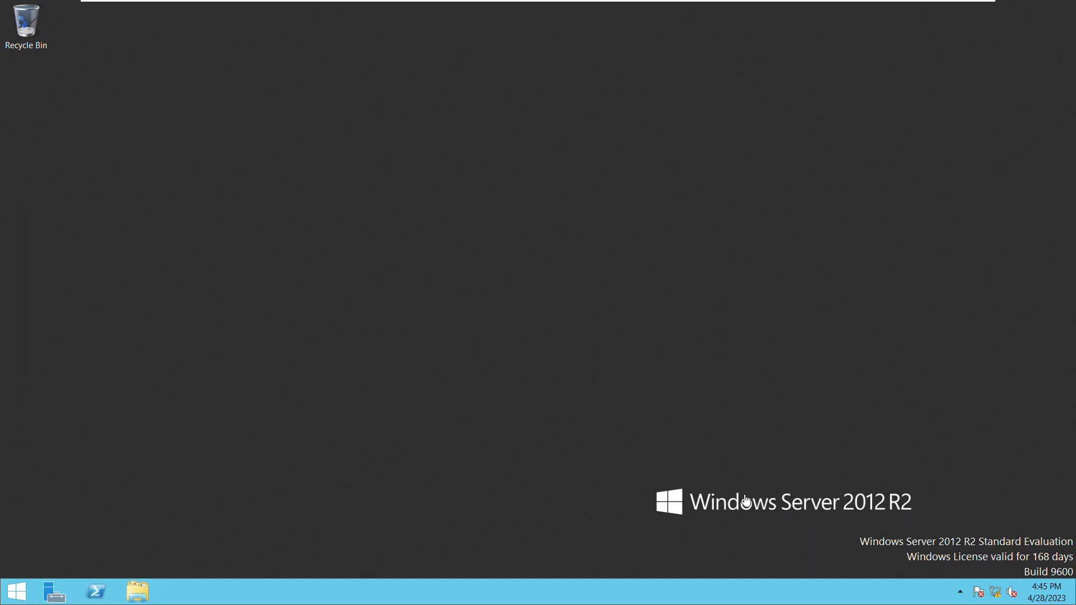
- Open Server Manager maximized and display the Local Server properties
left_click(61, 599)
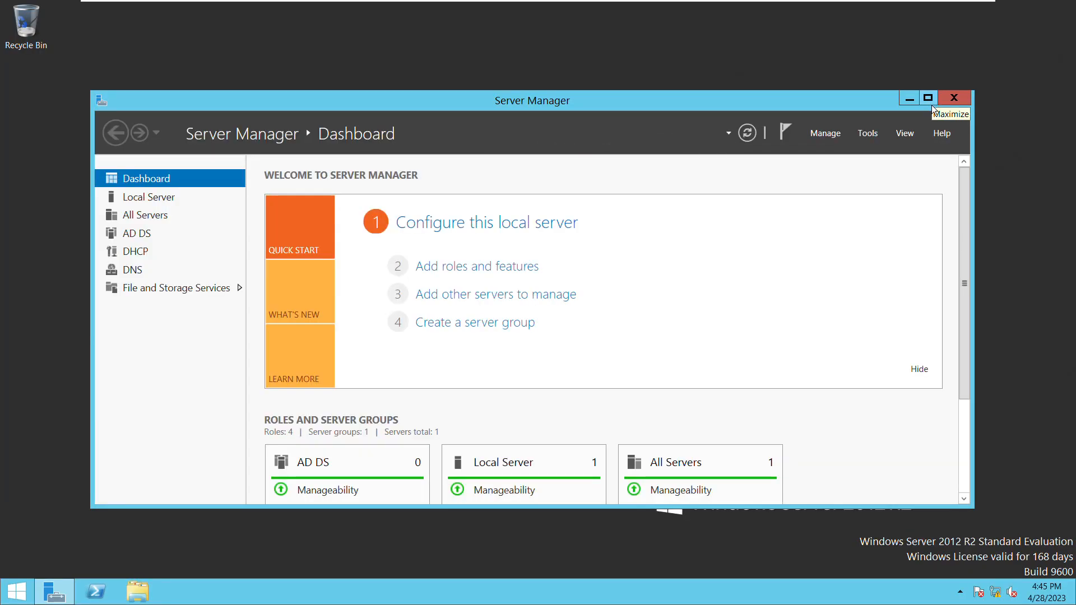
left_click(931, 104)
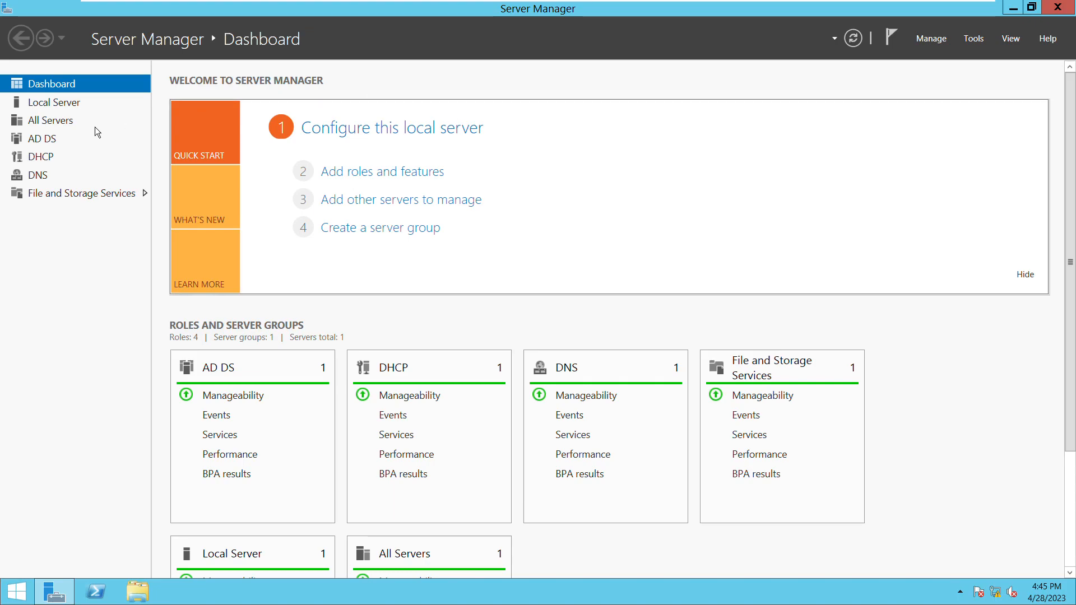
left_click(68, 109)
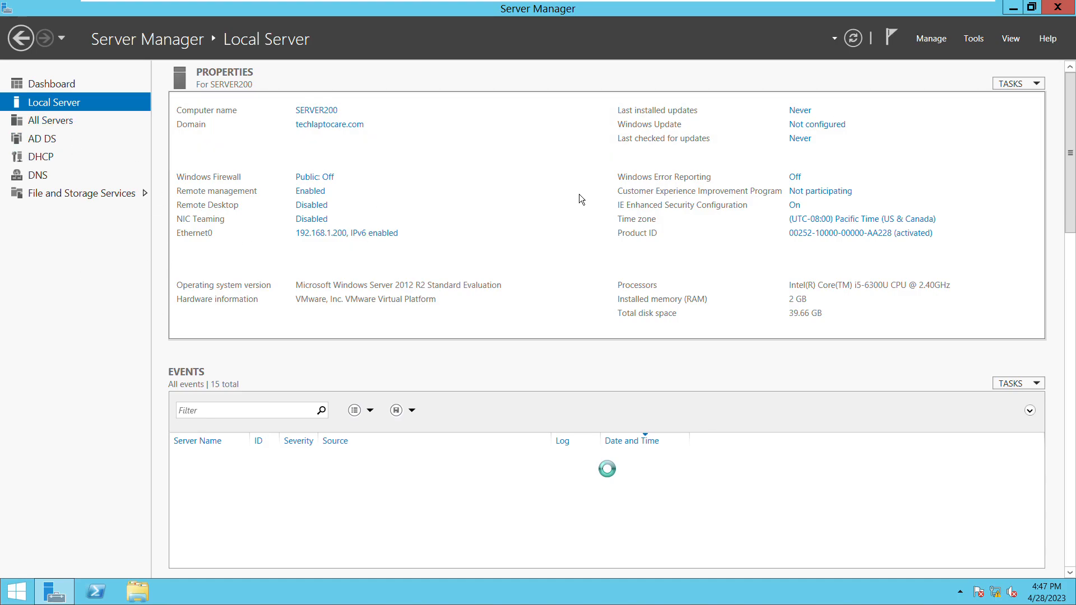
- Open the DNS management console from Server Manager and maximize its window
left_click(977, 41)
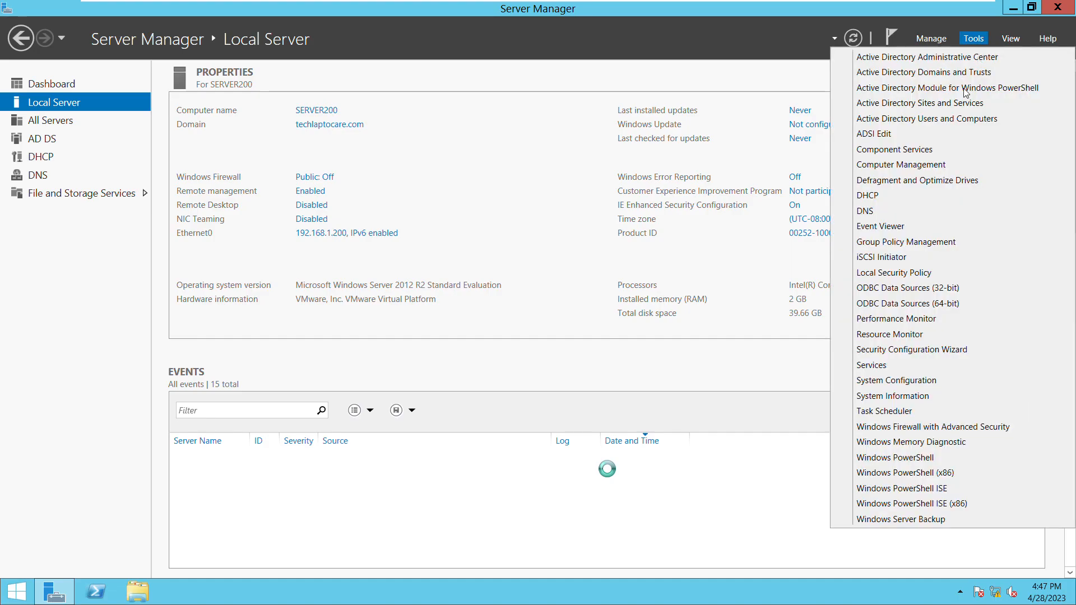
left_click(872, 216)
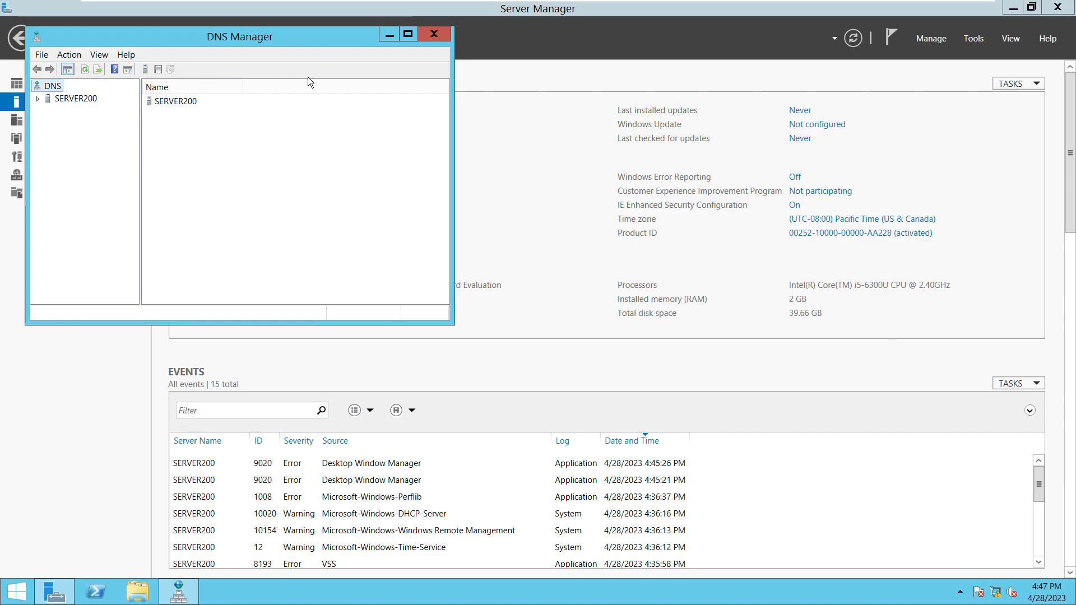
left_click(408, 35)
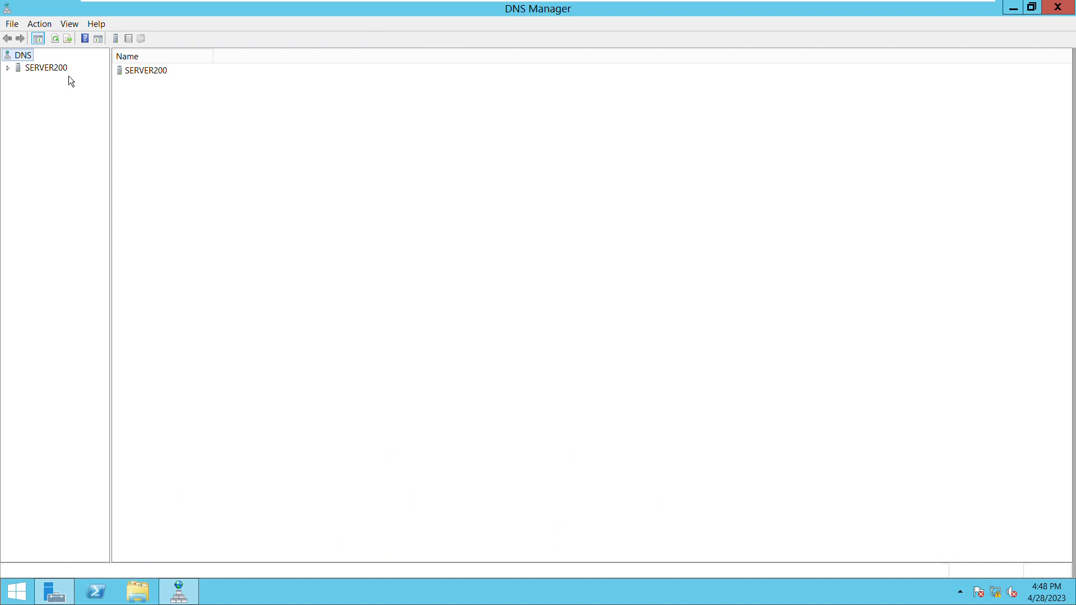
- Expand SERVER200 in the DNS console tree and widen the tree pane to fit the full zone folder names
double_click(14, 74)
right_click(128, 237)
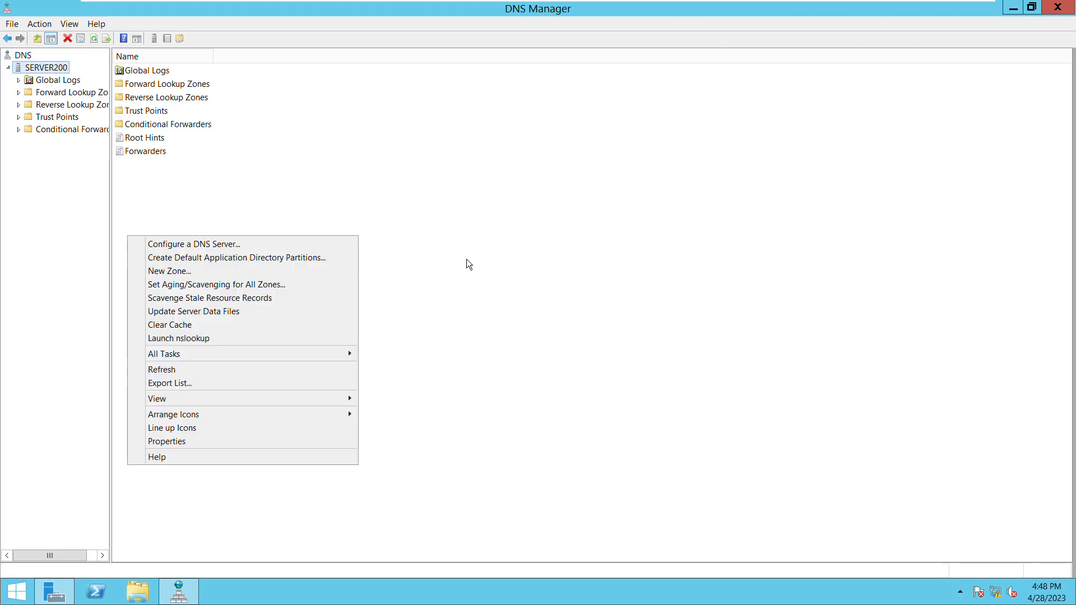
right_click(271, 515)
left_click(182, 482)
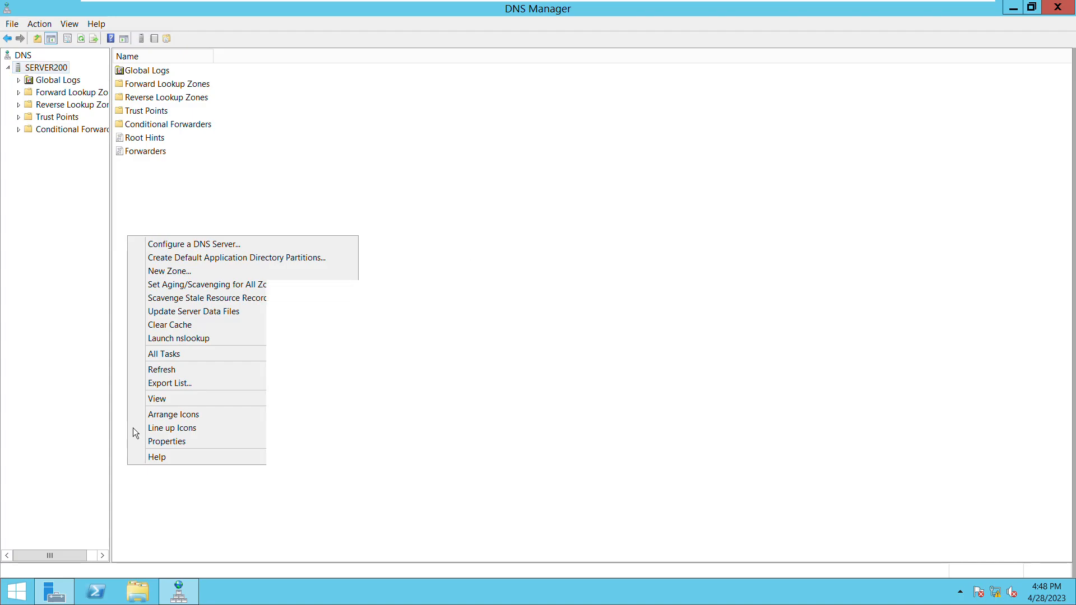
left_click_drag(116, 331, 195, 336)
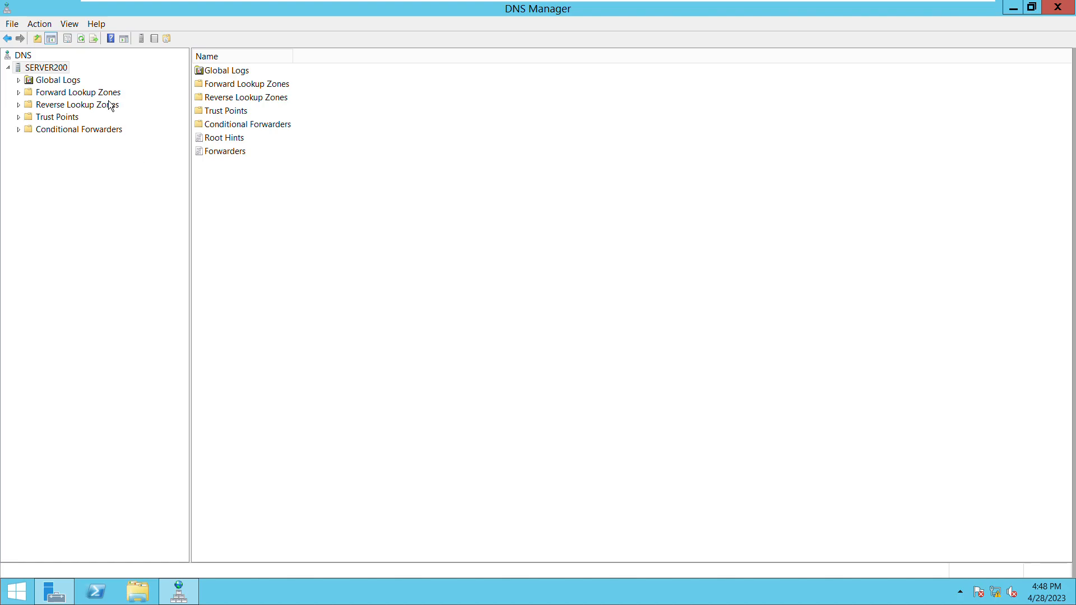
- Expand Forward Lookup Zones and view the records of the techlaptocare.com zone
key("Down")
key("Down")
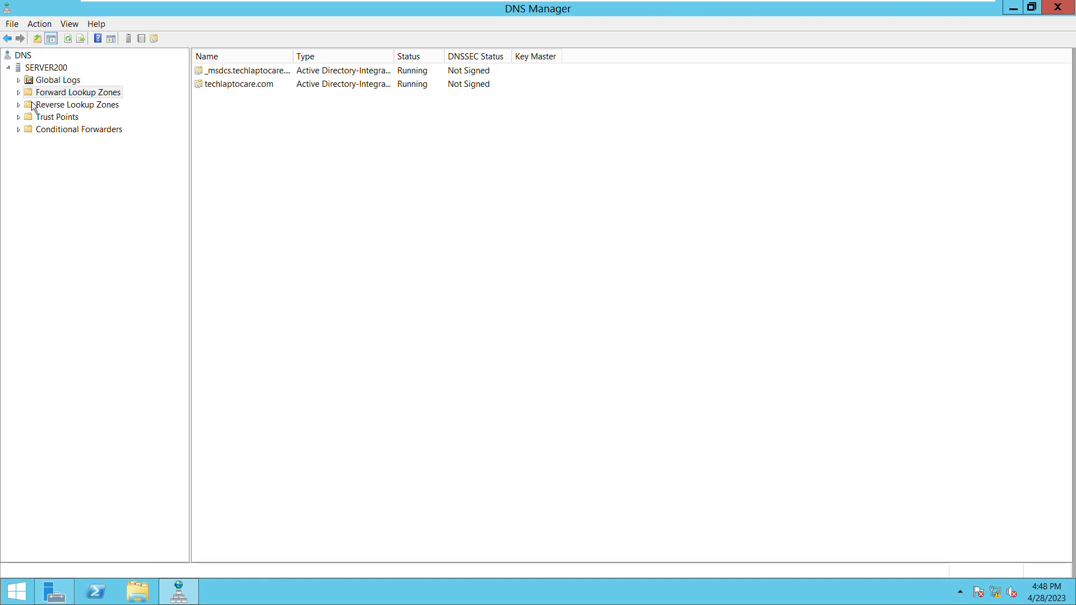
key("Right")
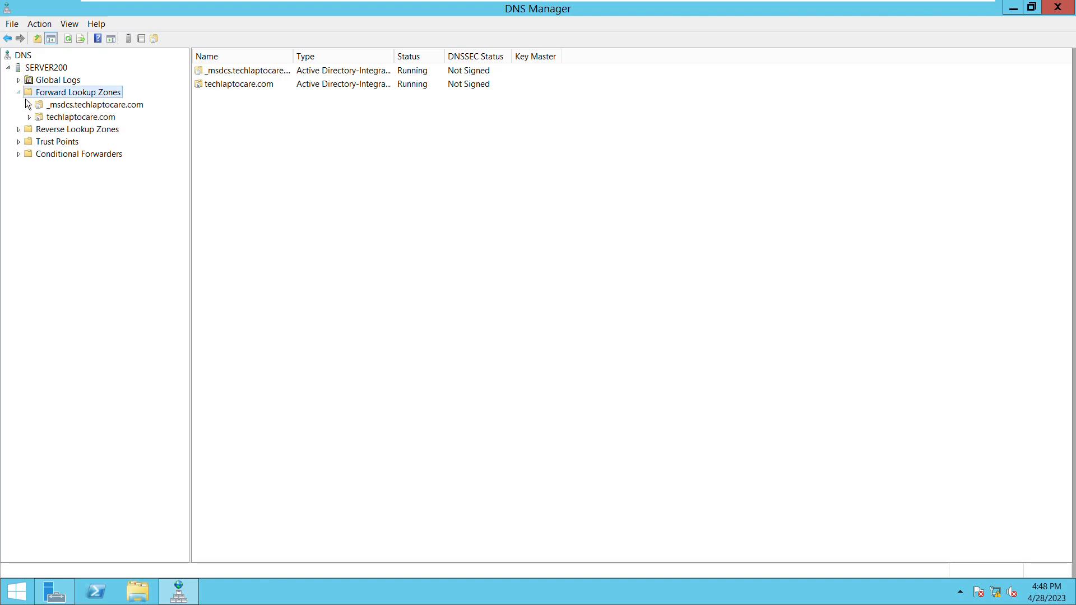
left_click(68, 117)
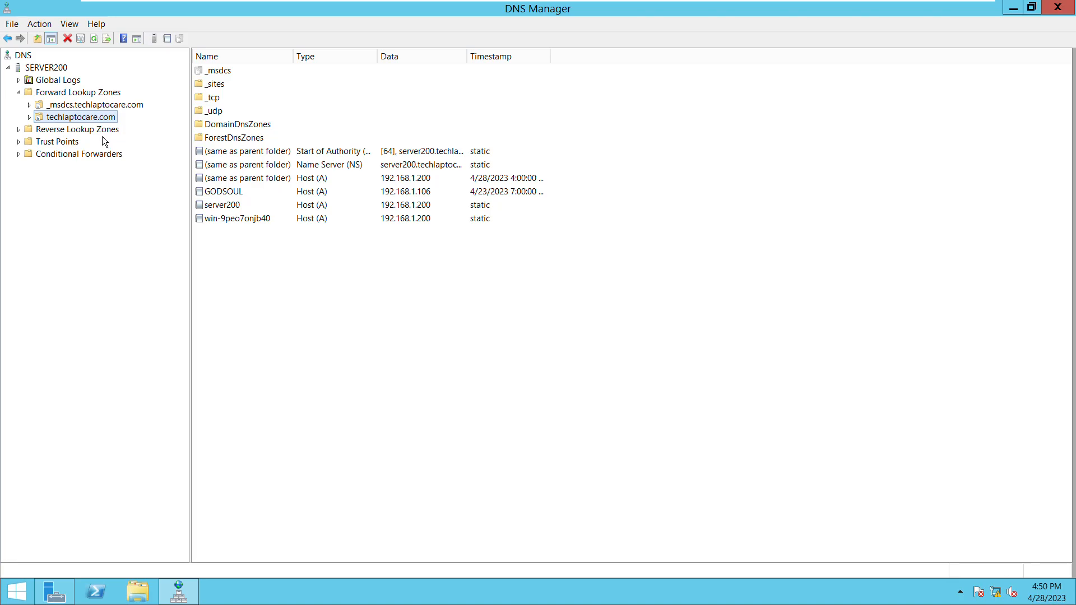
- Start a new reverse lookup zone as an Active Directory-stored primary zone, replicated to all DNS servers on domain controllers in the techlaptocare.com domain
left_click(102, 134)
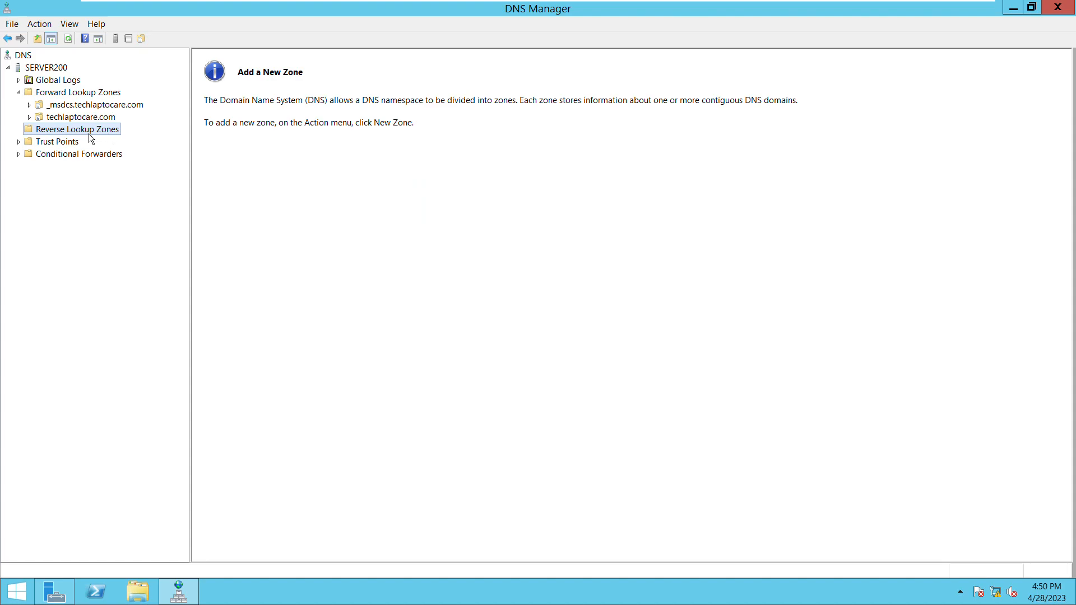
right_click(90, 138)
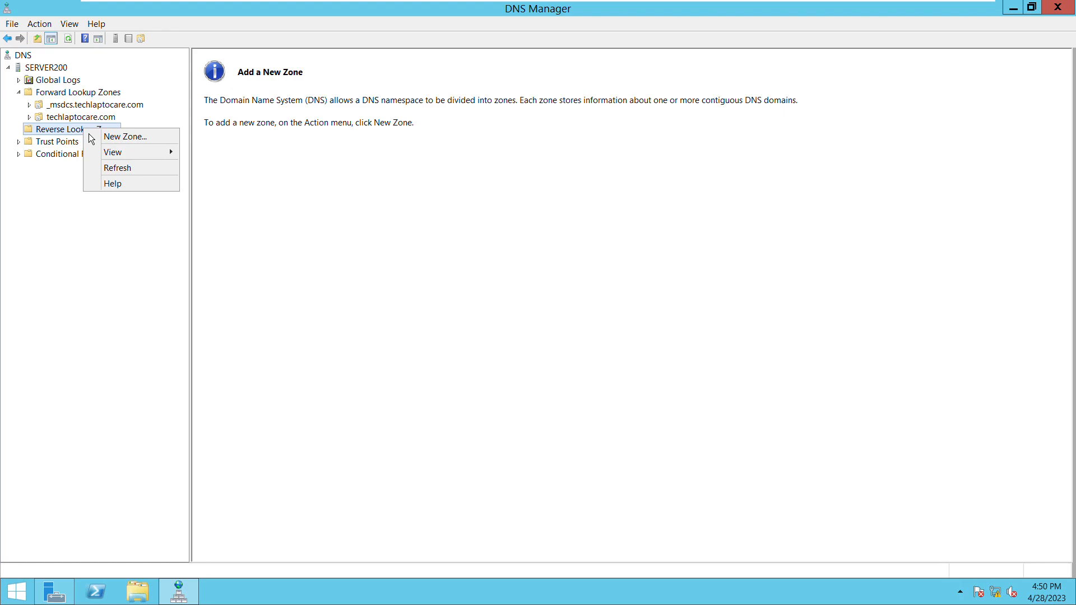
left_click(136, 139)
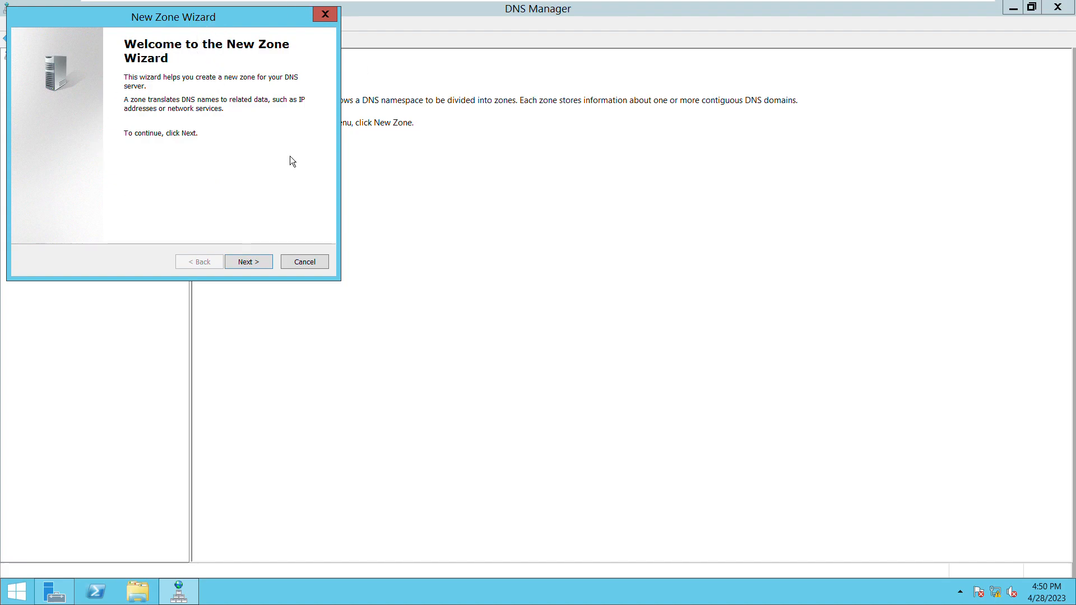
left_click(251, 268)
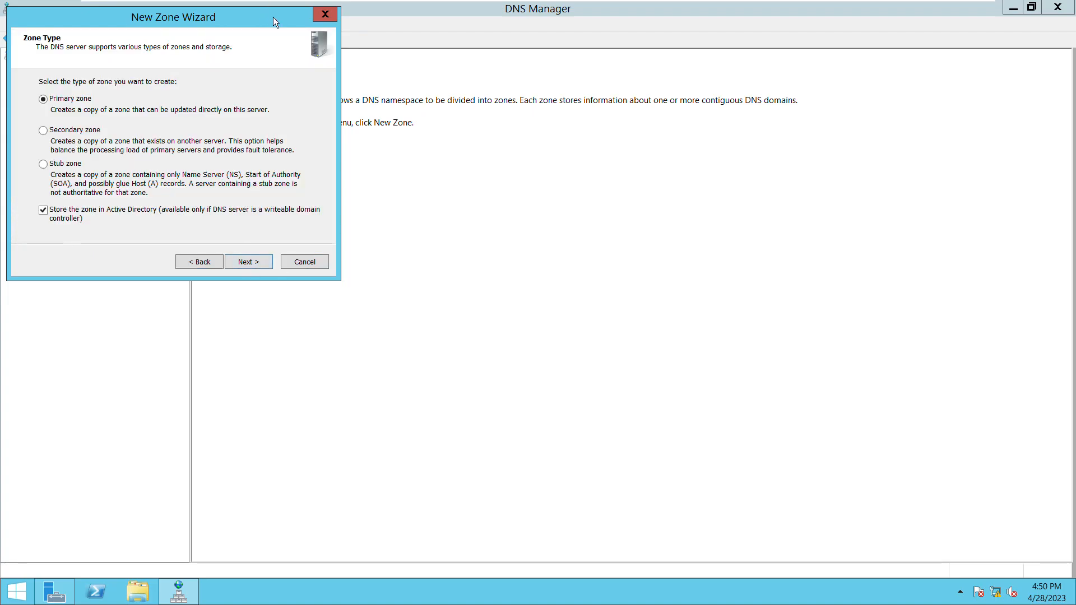
mouse_move(273, 18)
left_mouse_down()
mouse_move(311, 23)
mouse_move(287, 15)
left_mouse_up()
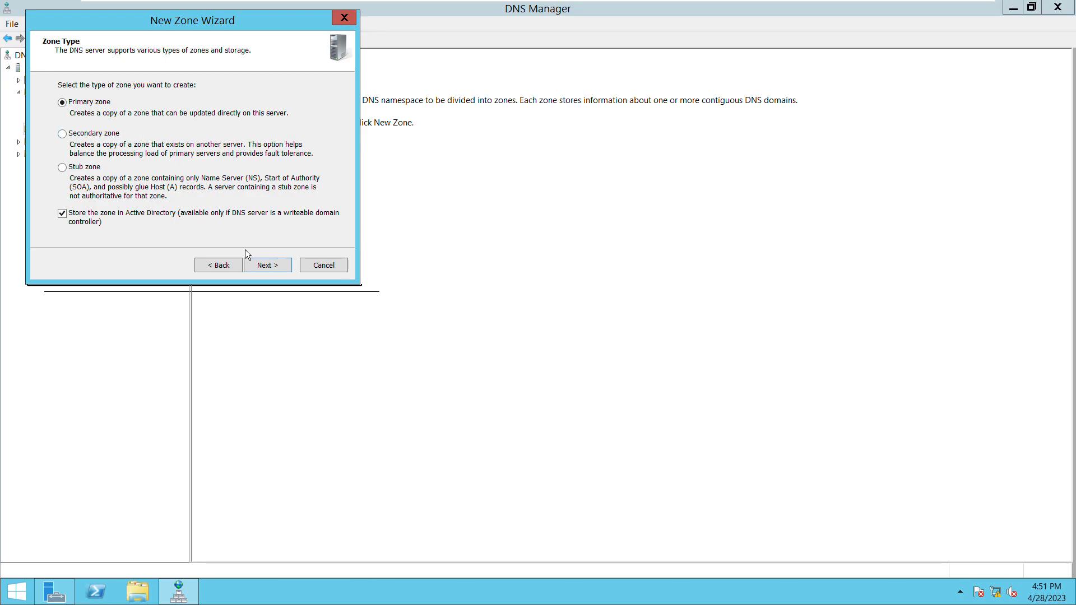
left_click(281, 270)
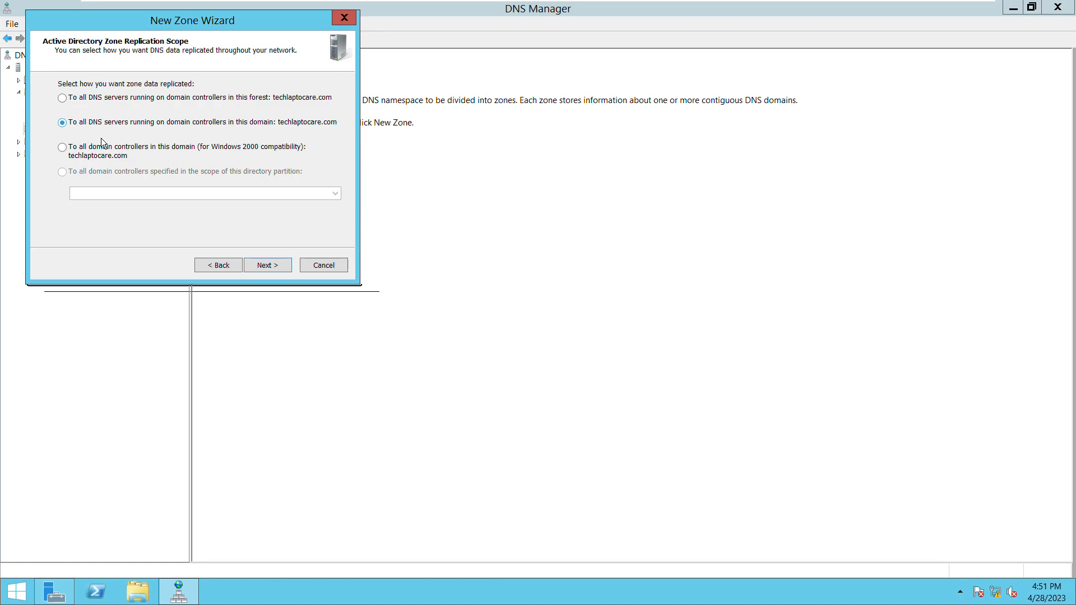
left_click(280, 271)
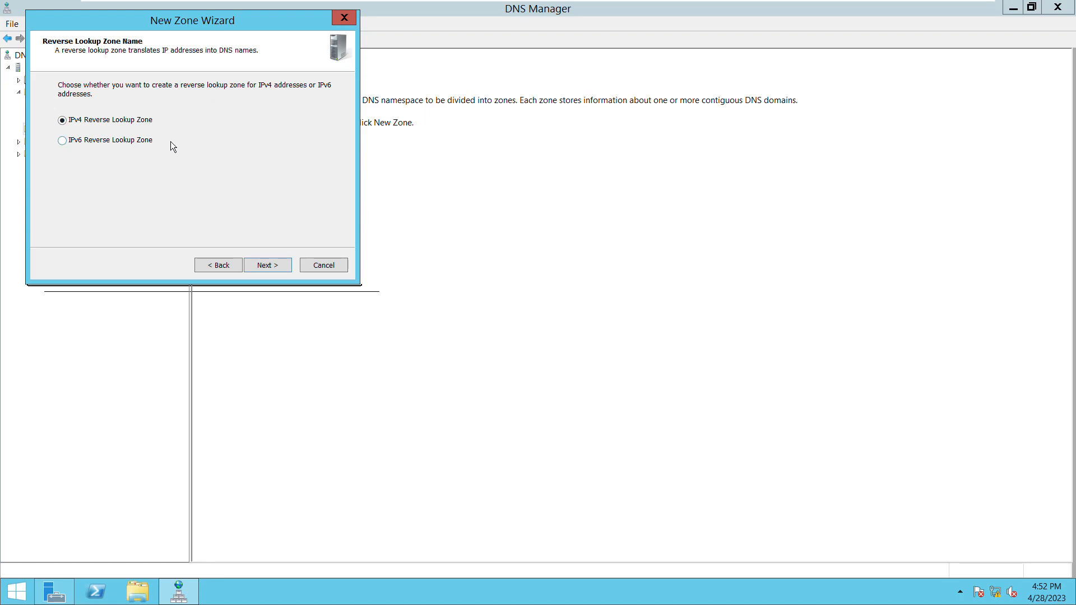
- Finish creating the IPv4 reverse lookup zone with network ID 192.168.1, allowing only secure dynamic updates
left_click(267, 265)
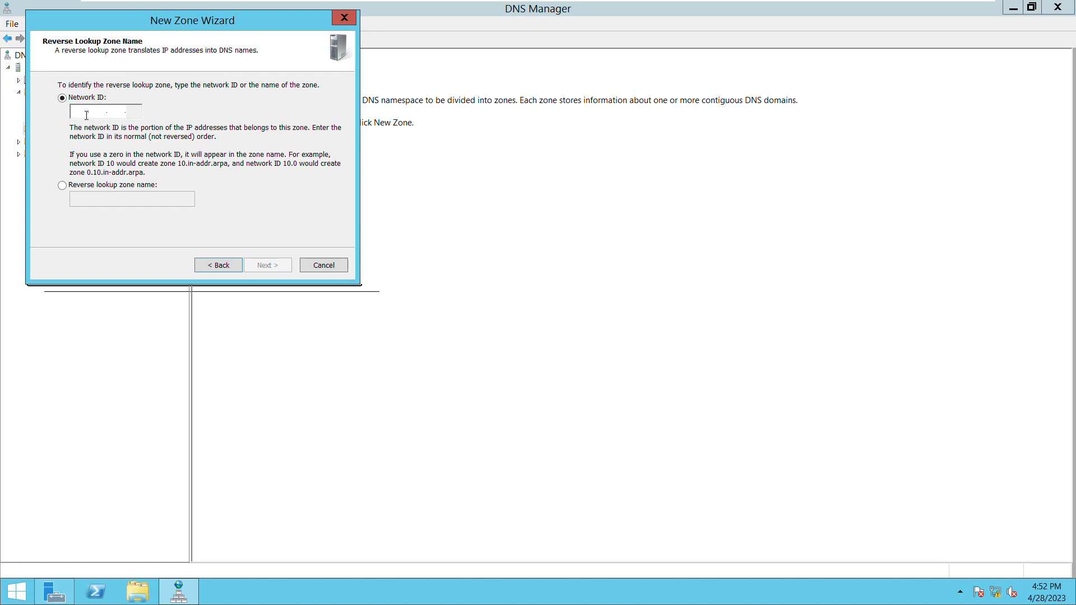
type("192 .")
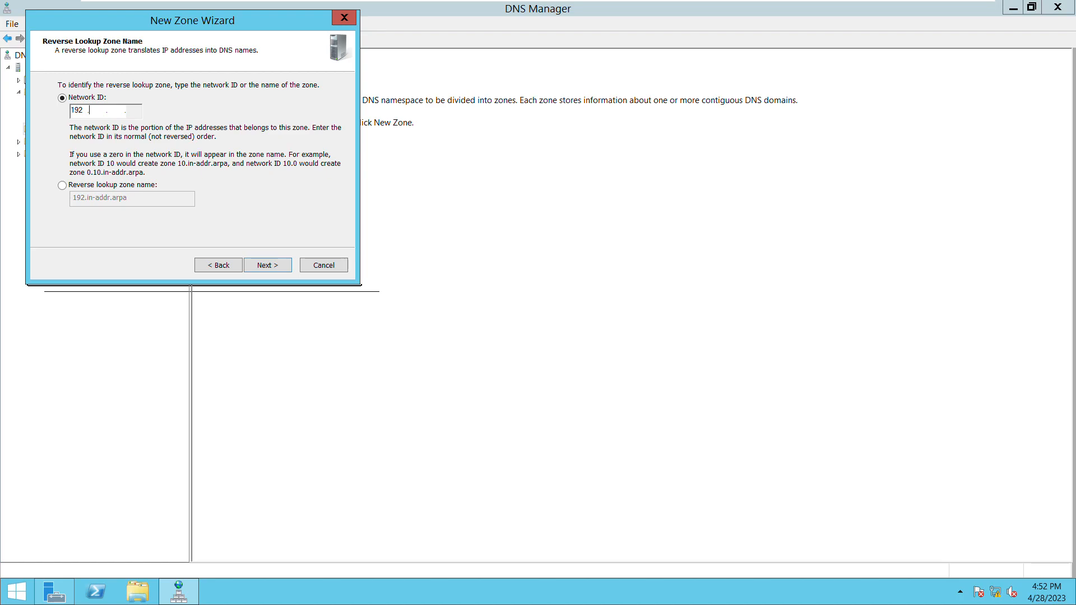
type("168 .1")
left_click(285, 268)
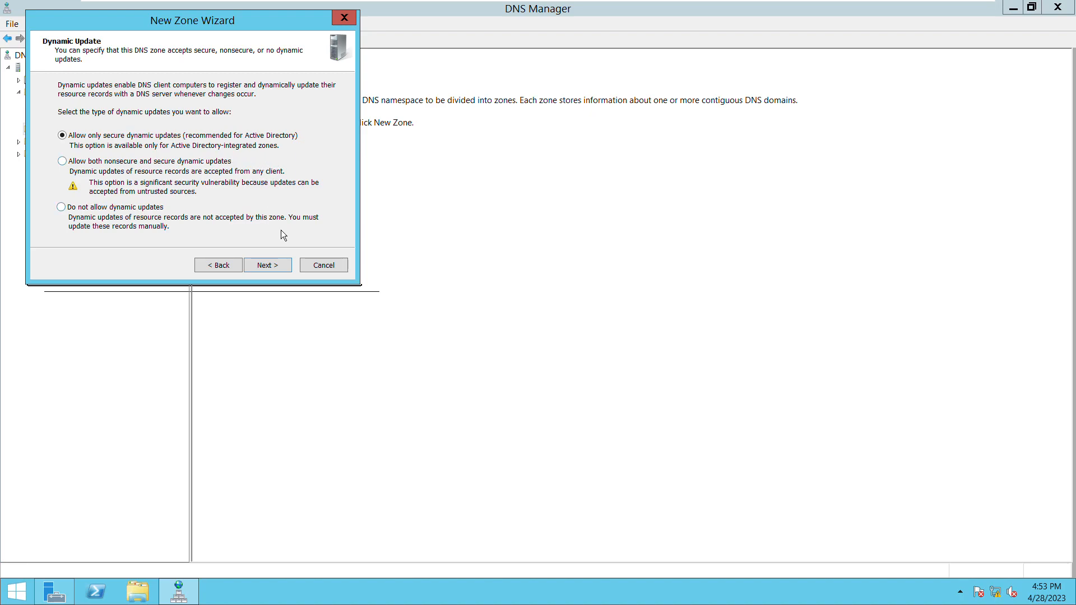
left_click(281, 275)
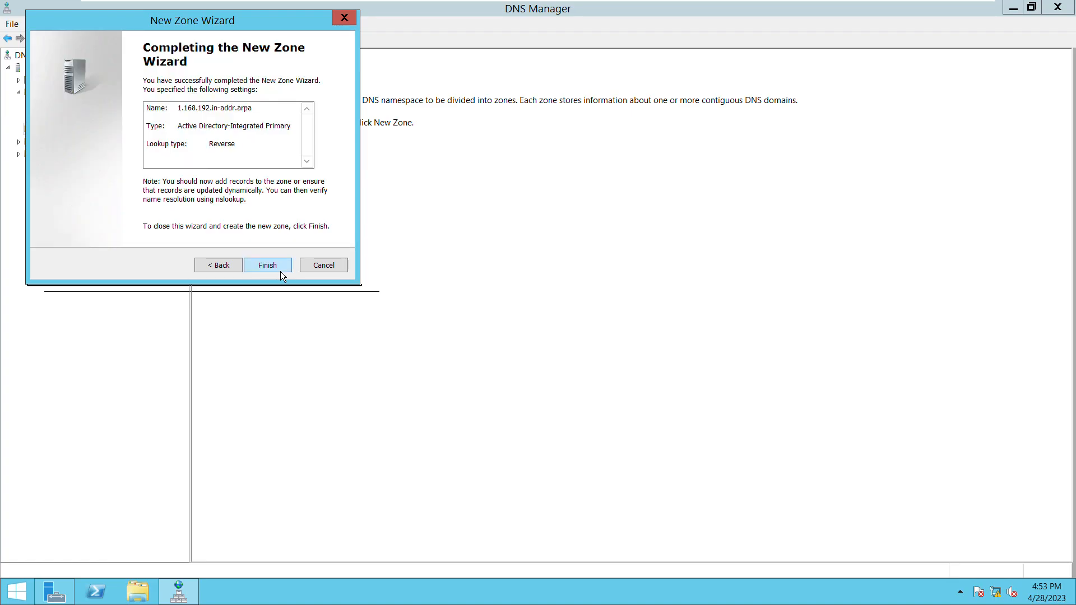
left_click(280, 271)
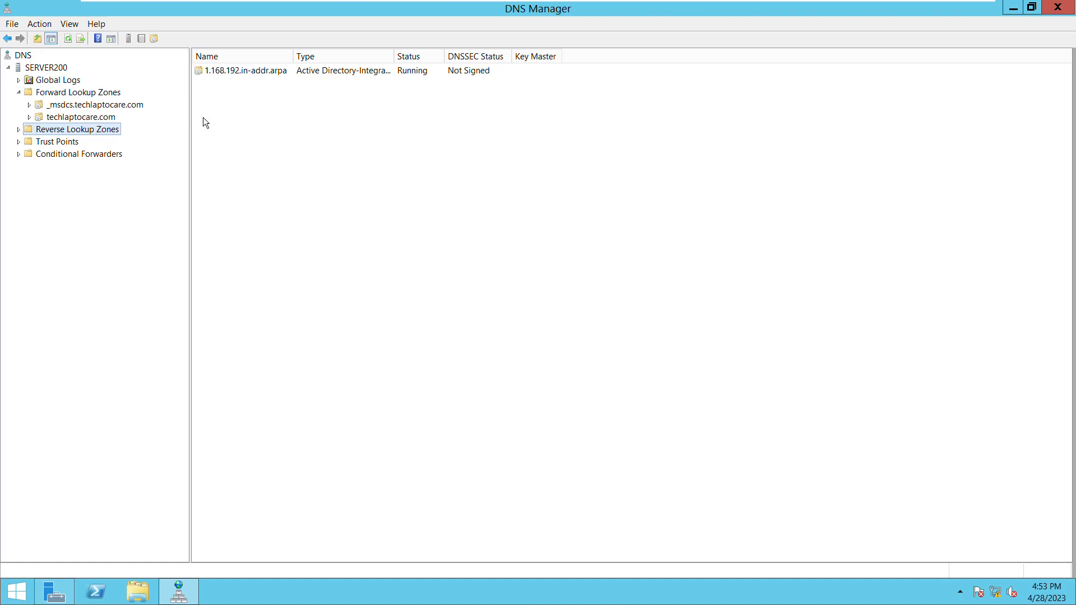
- Go back to Forward Lookup Zones and expand the techlaptocare.com zone to view its host records
double_click(117, 98)
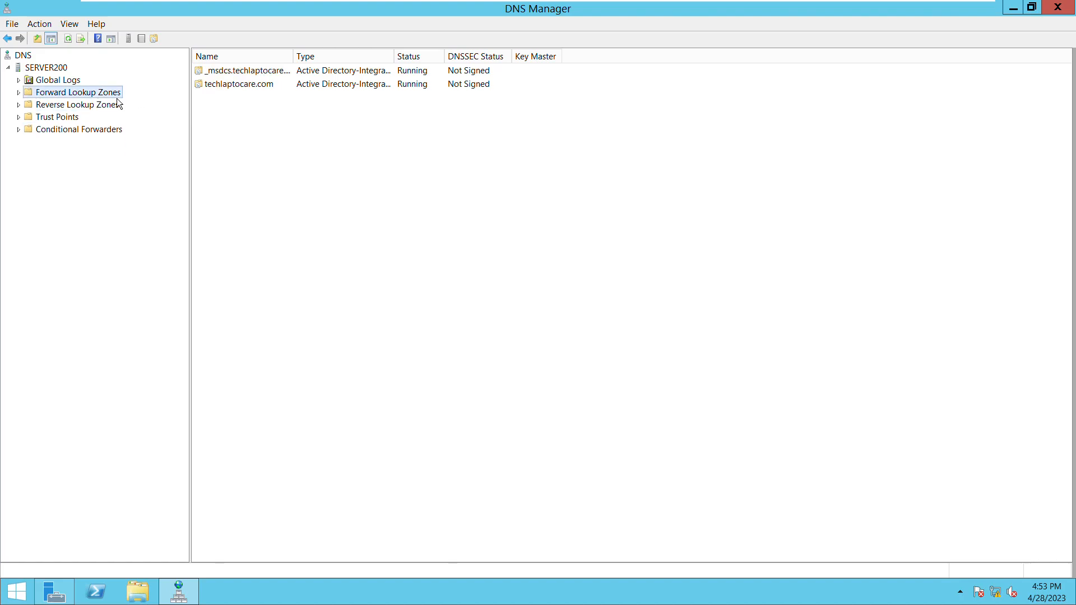
left_click(19, 93)
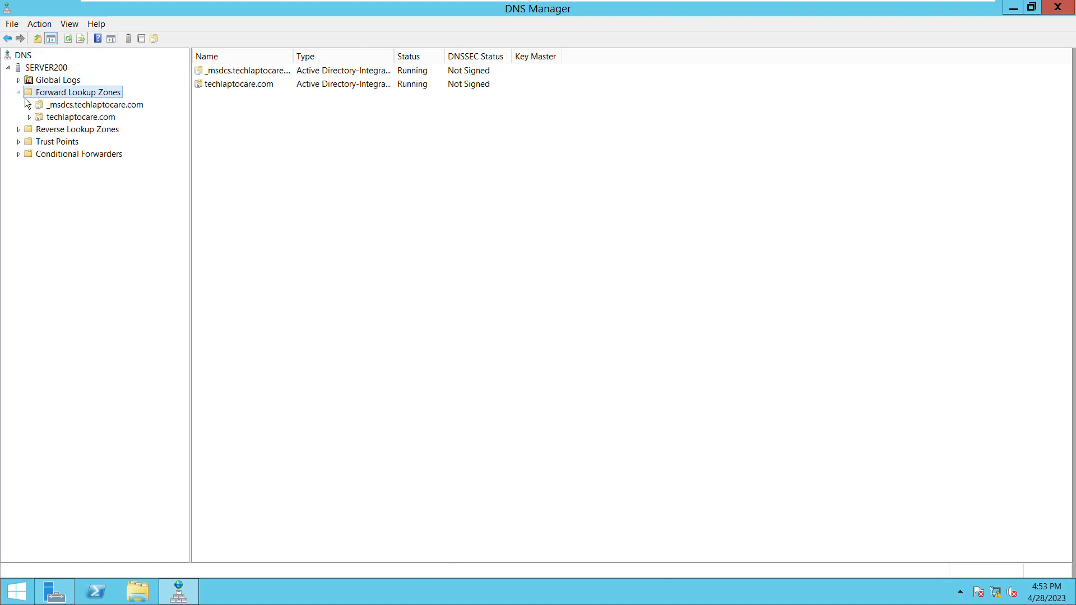
double_click(77, 122)
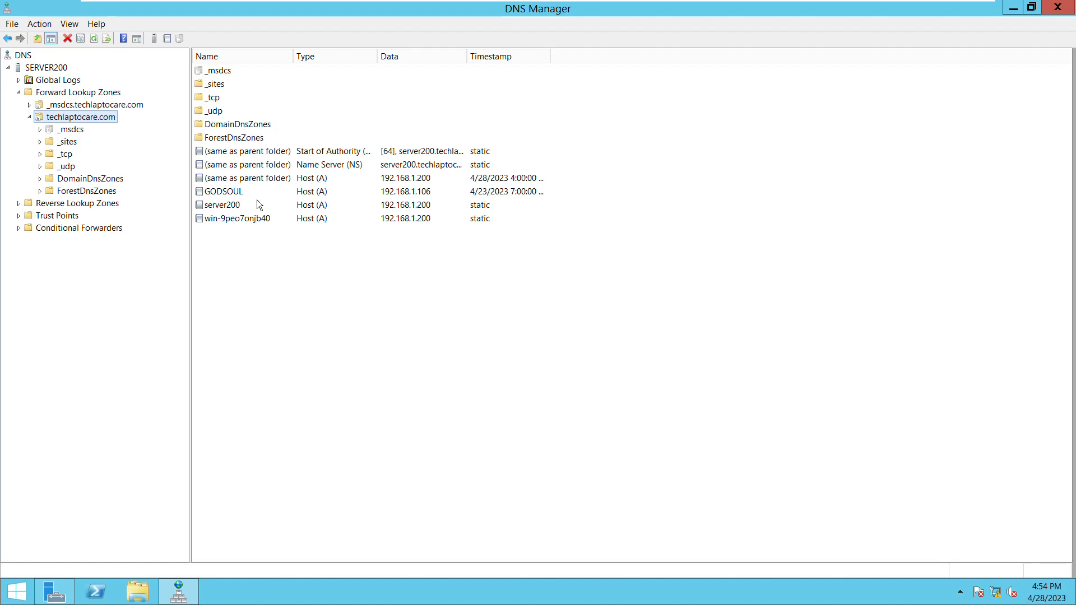
right_click(241, 249)
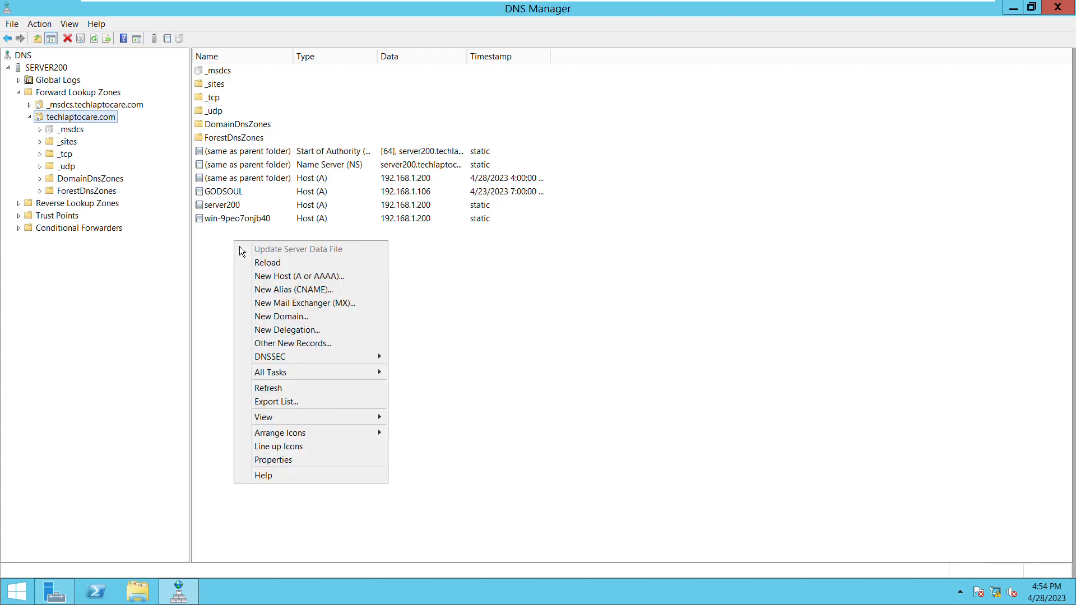
left_click(322, 282)
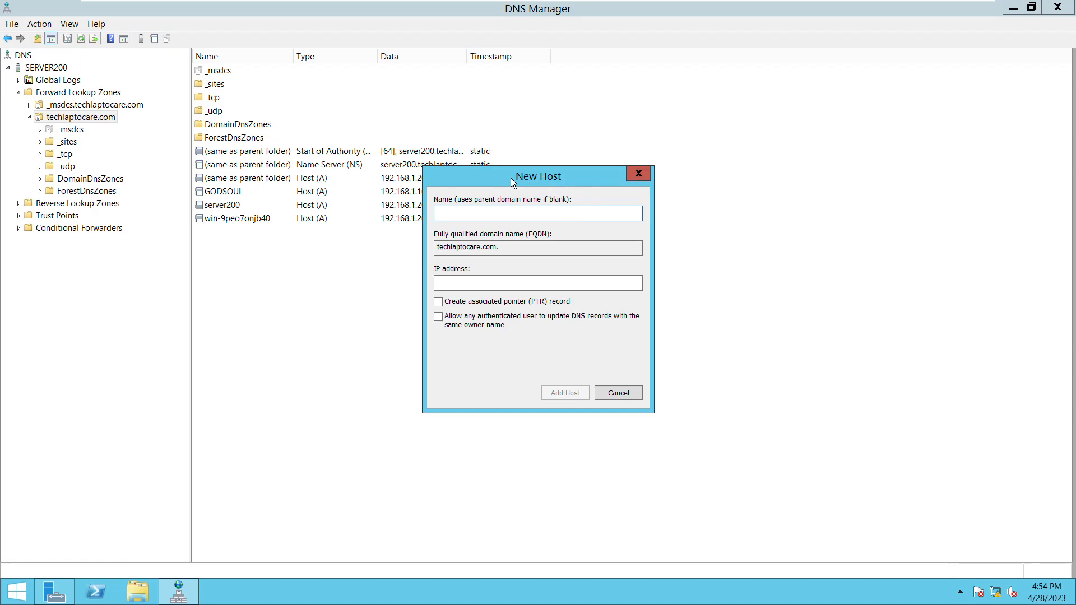
left_click_drag(510, 177, 548, 245)
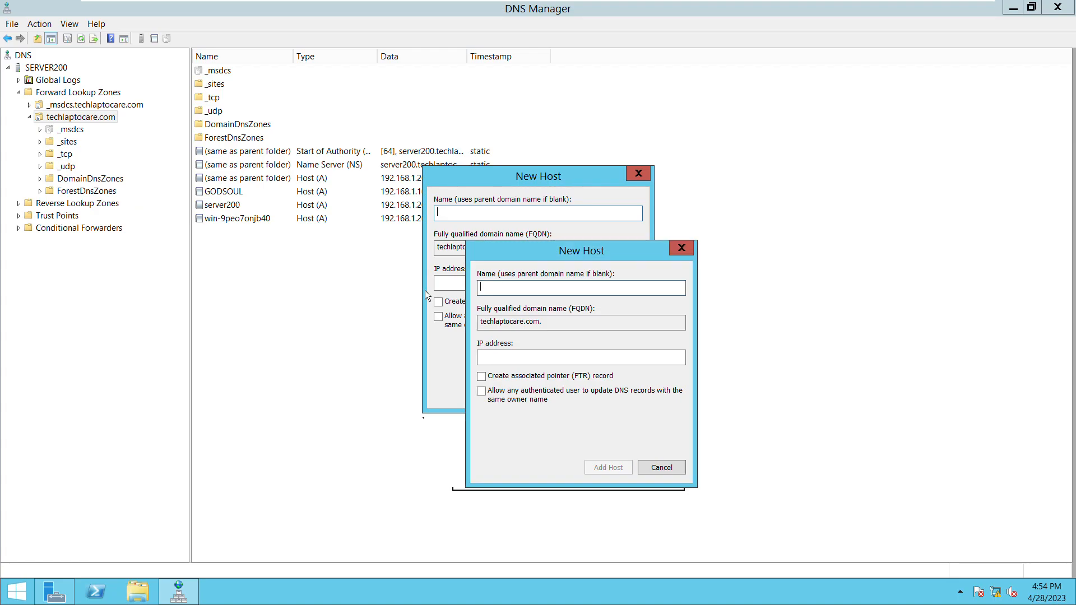
left_click(687, 249)
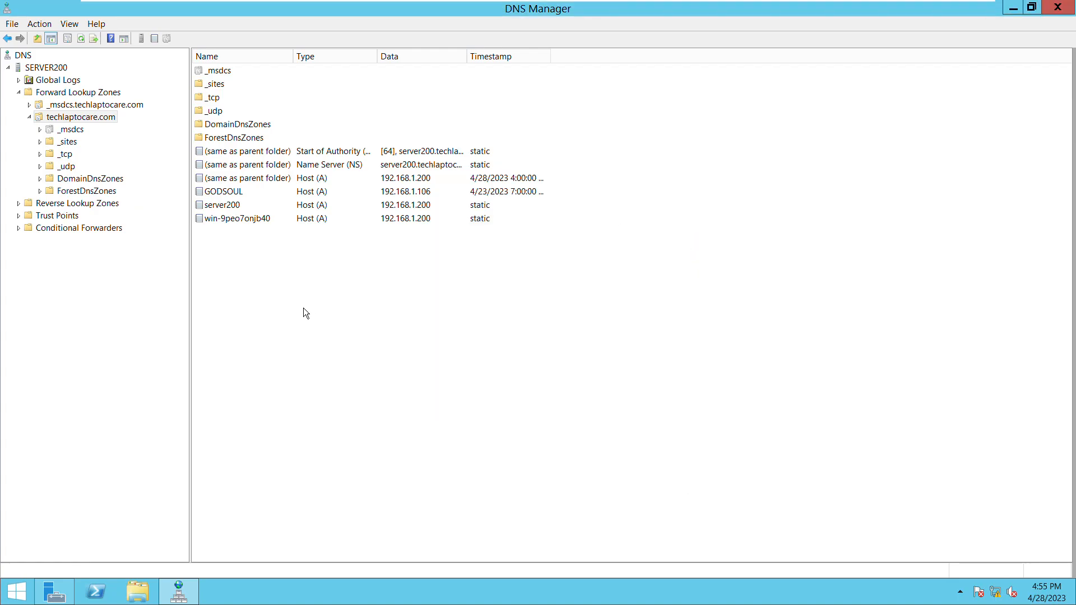
- Expand Reverse Lookup Zones and open the 1.168.192.in-addr.arpa zone
double_click(102, 208)
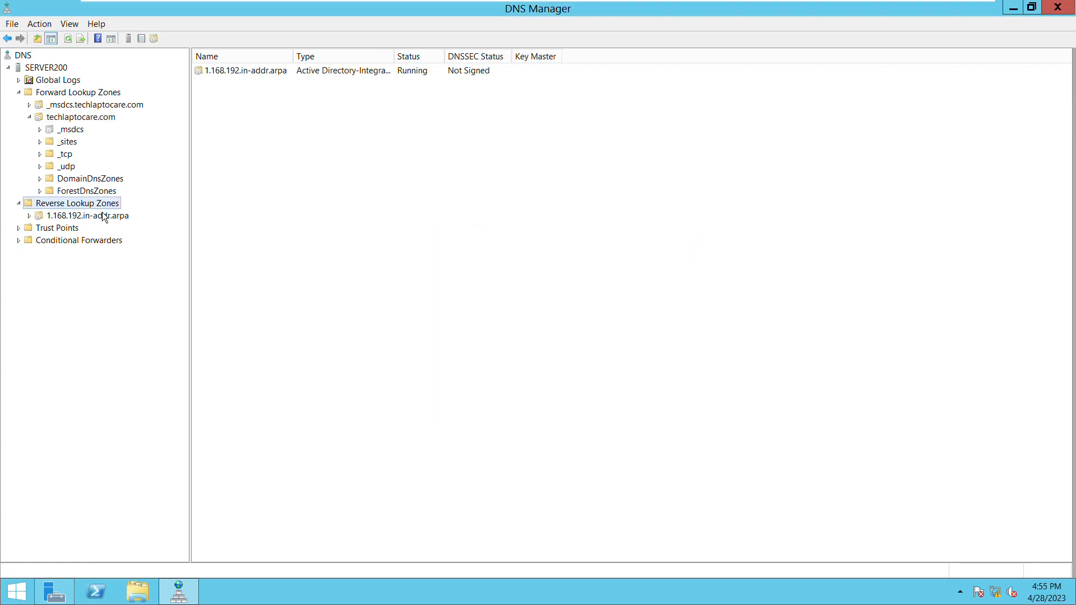
right_click(276, 110)
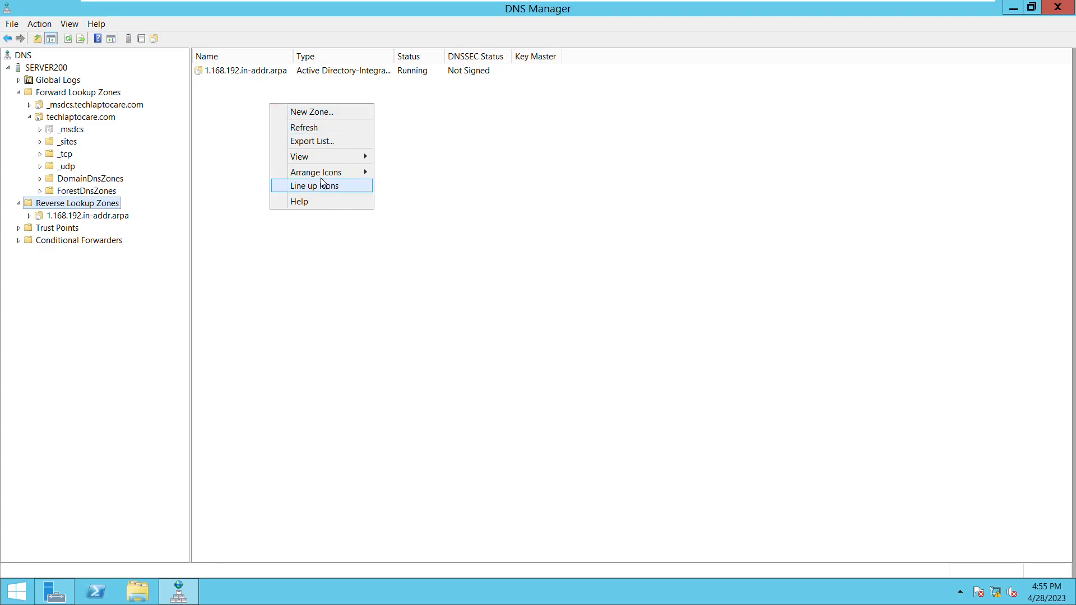
left_click(270, 126)
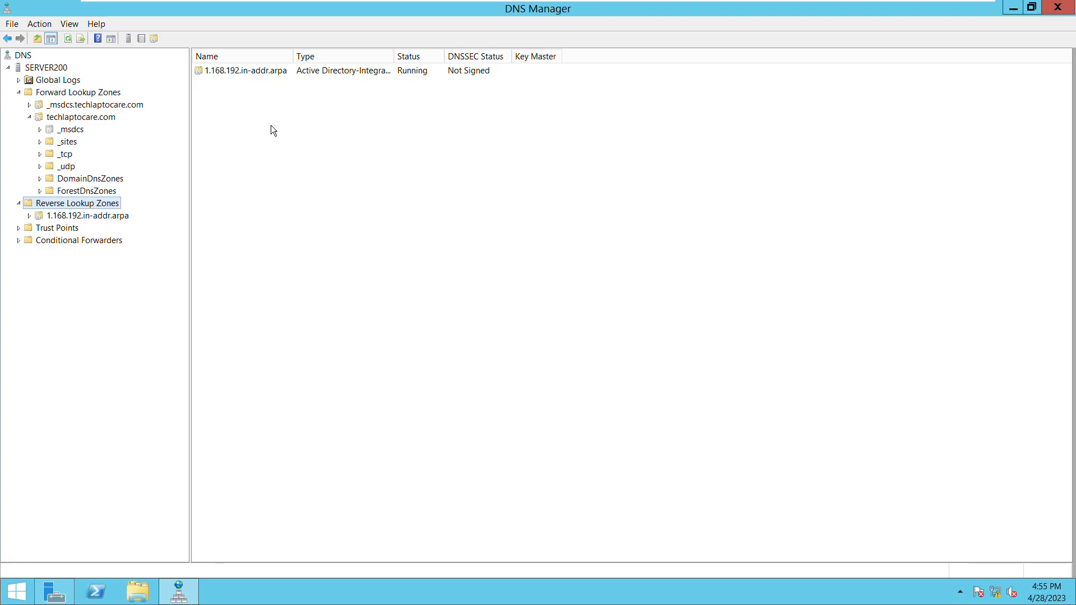
double_click(278, 76)
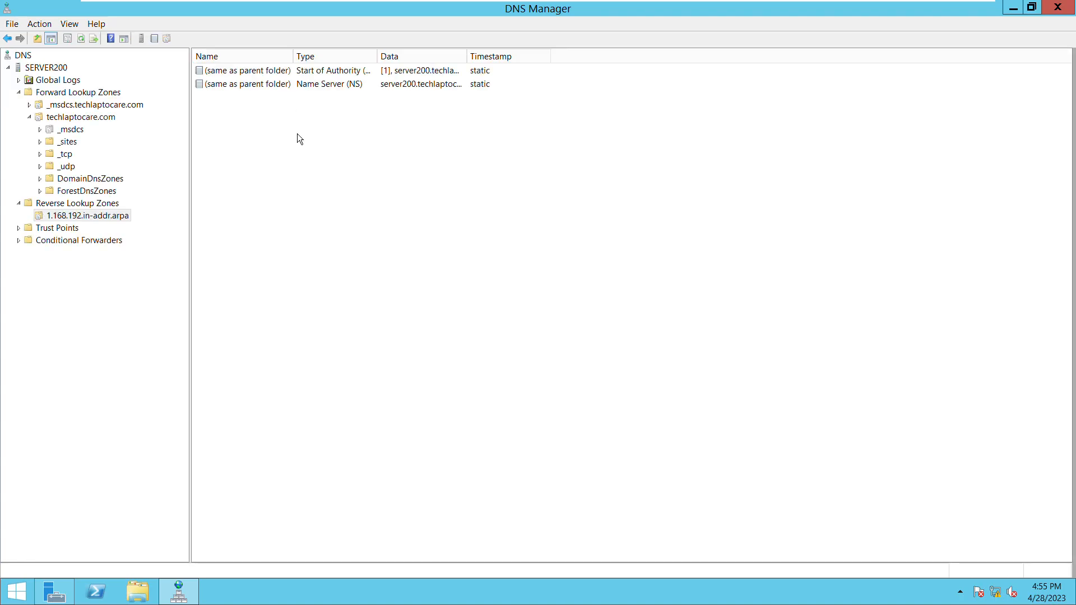
- Start a new pointer (PTR) record in the 1.168.192.in-addr.arpa reverse zone with host IP address 192.168.1.106
left_click(71, 207)
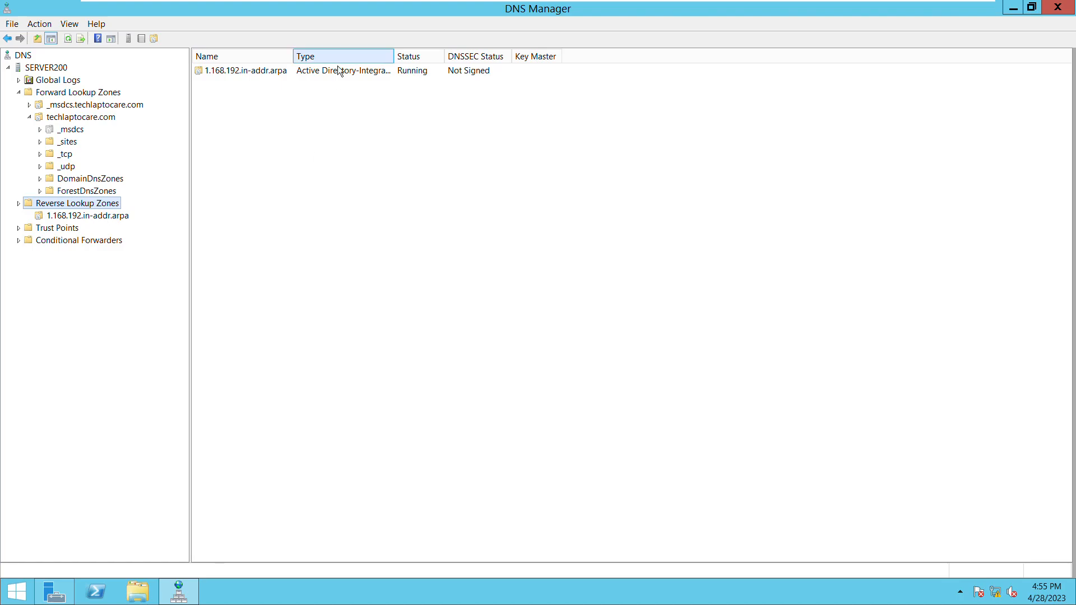
double_click(252, 72)
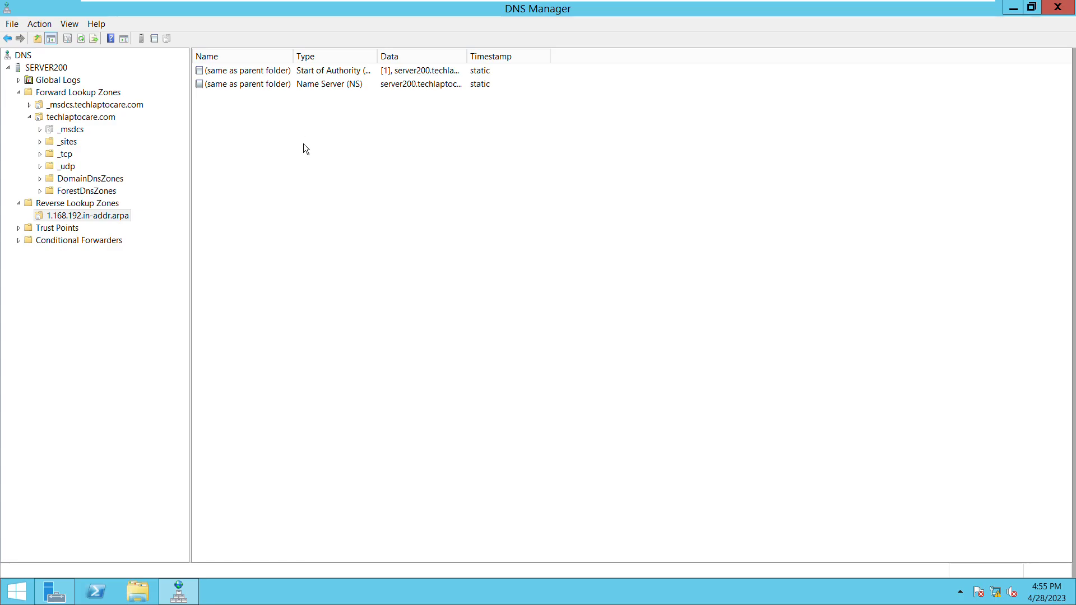
right_click(291, 120)
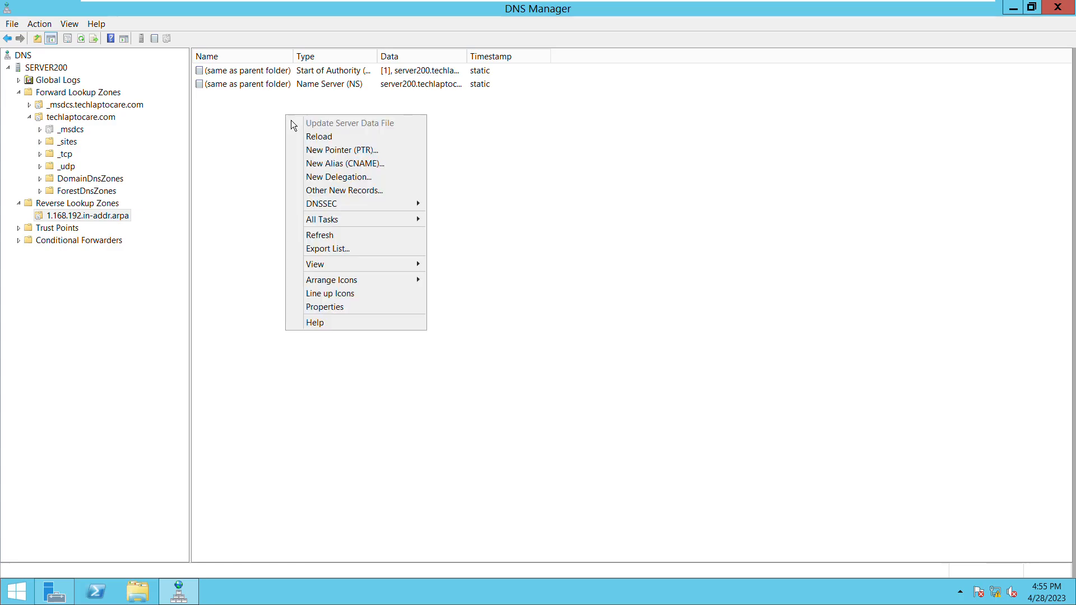
left_click(366, 154)
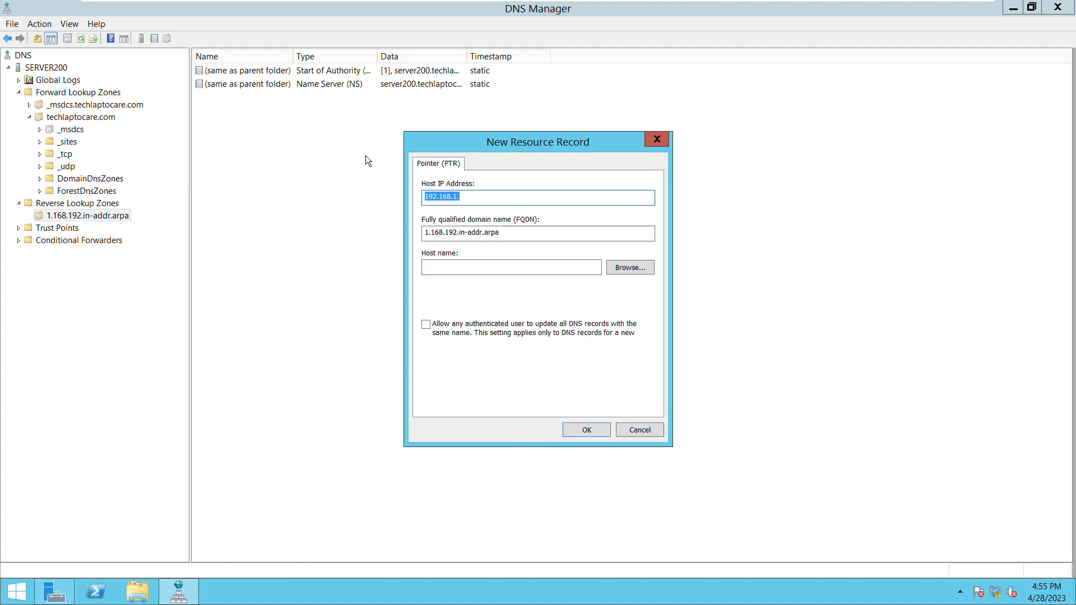
left_click(497, 203)
type("106")
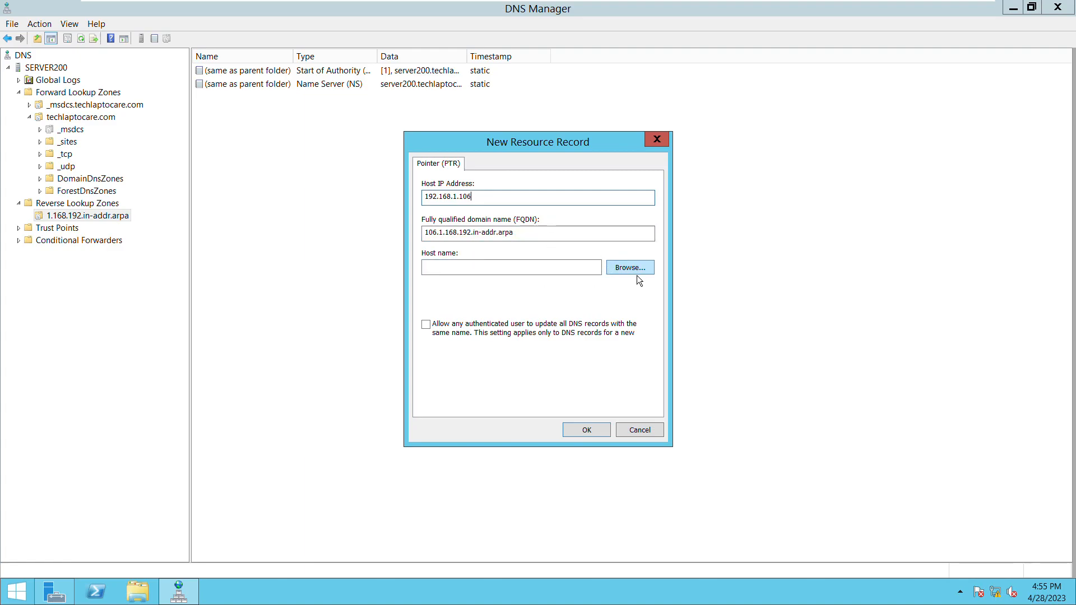
- Pick the GODSOUL host record from the techlaptocare.com forward zone as the pointer's host name and create the record
left_click(636, 272)
double_click(462, 251)
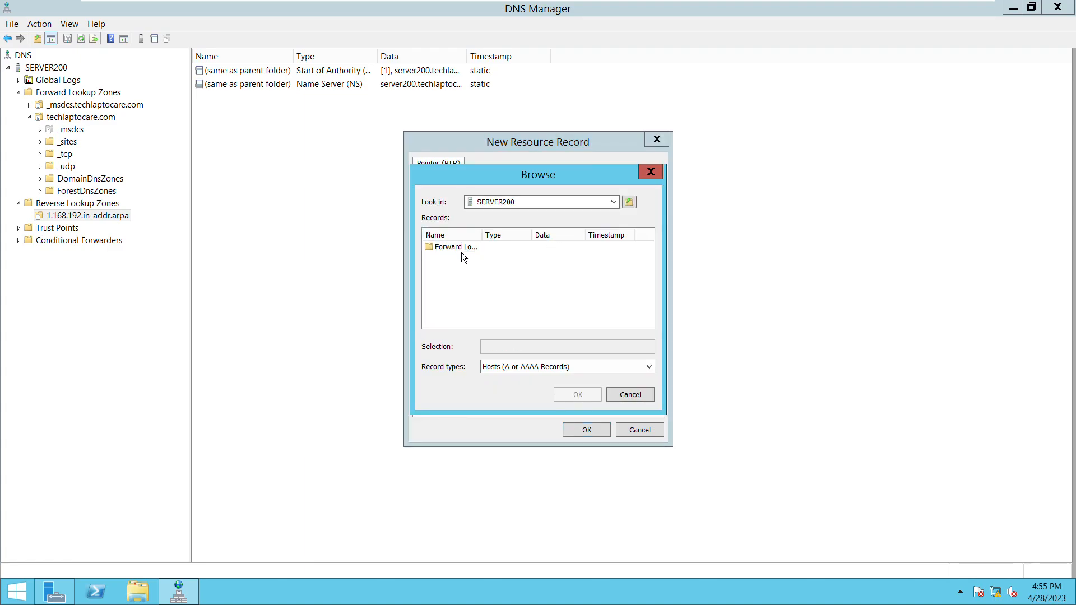
double_click(469, 255)
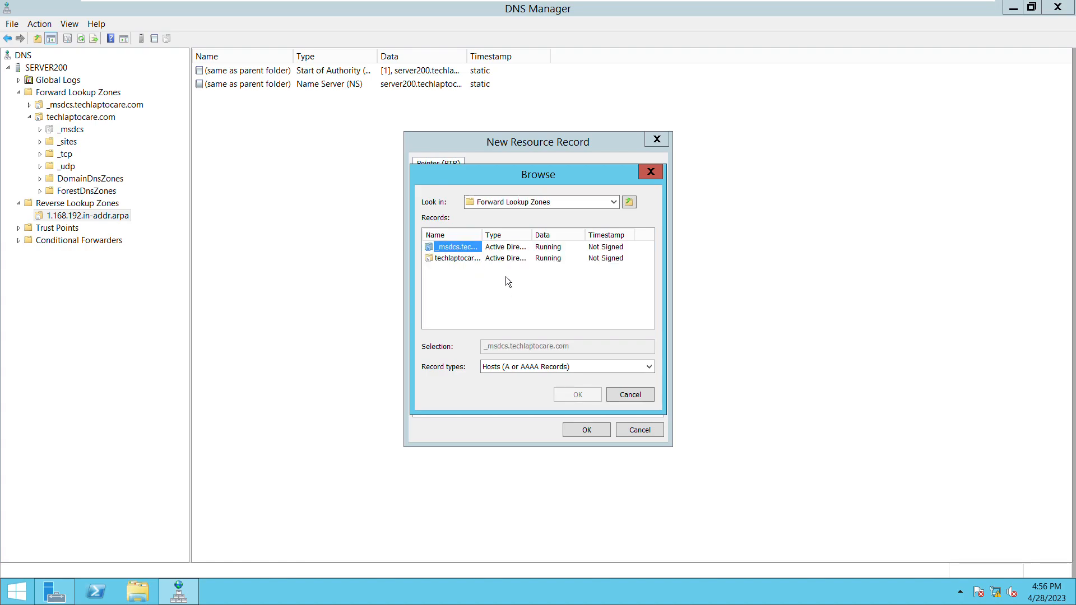
double_click(465, 260)
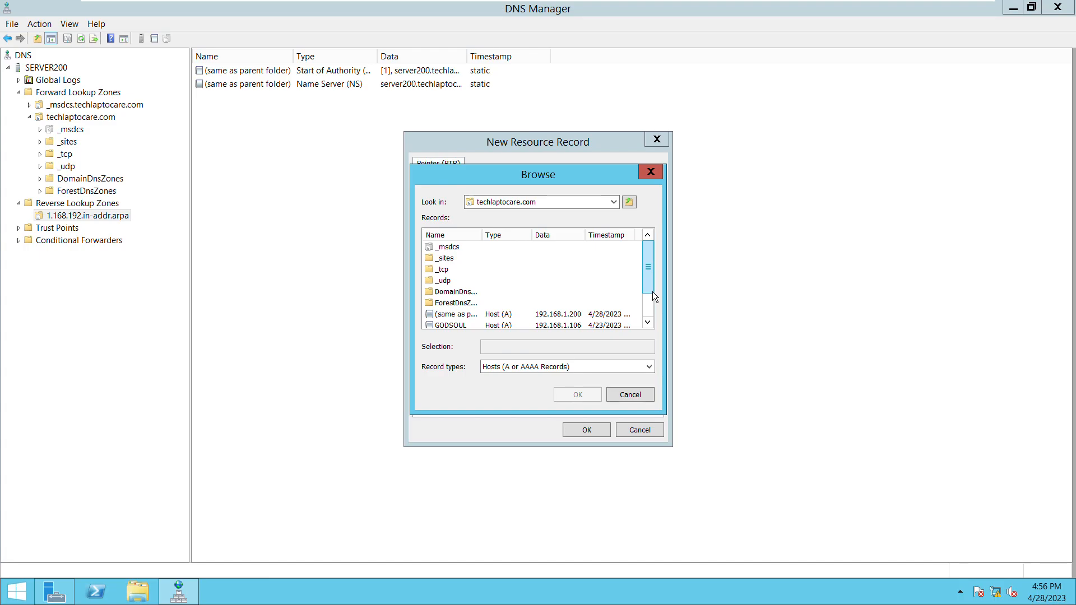
right_click(650, 314)
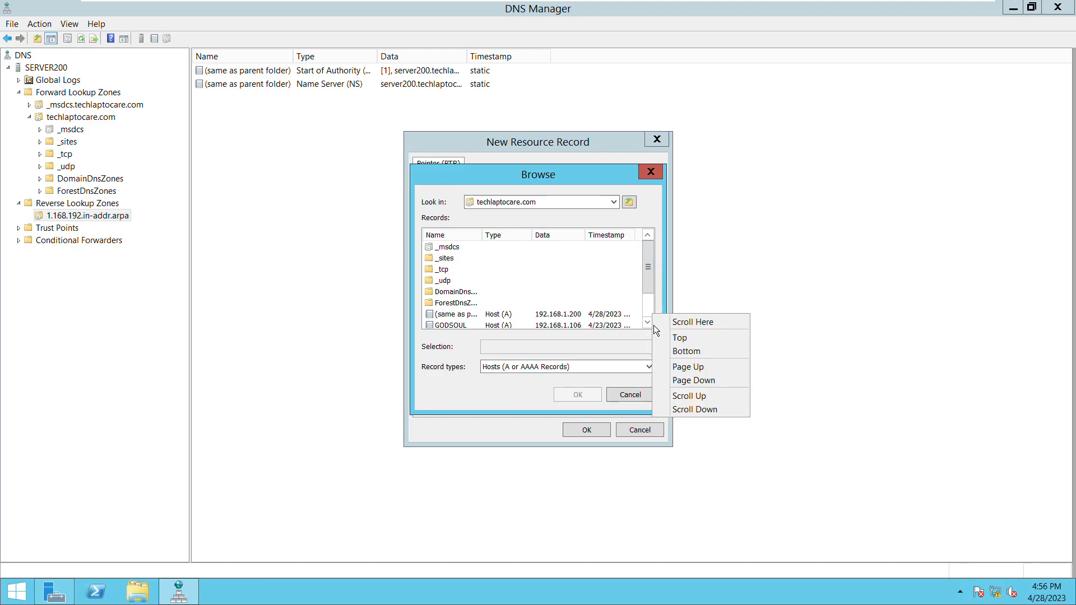
left_click(652, 326)
left_click(653, 326)
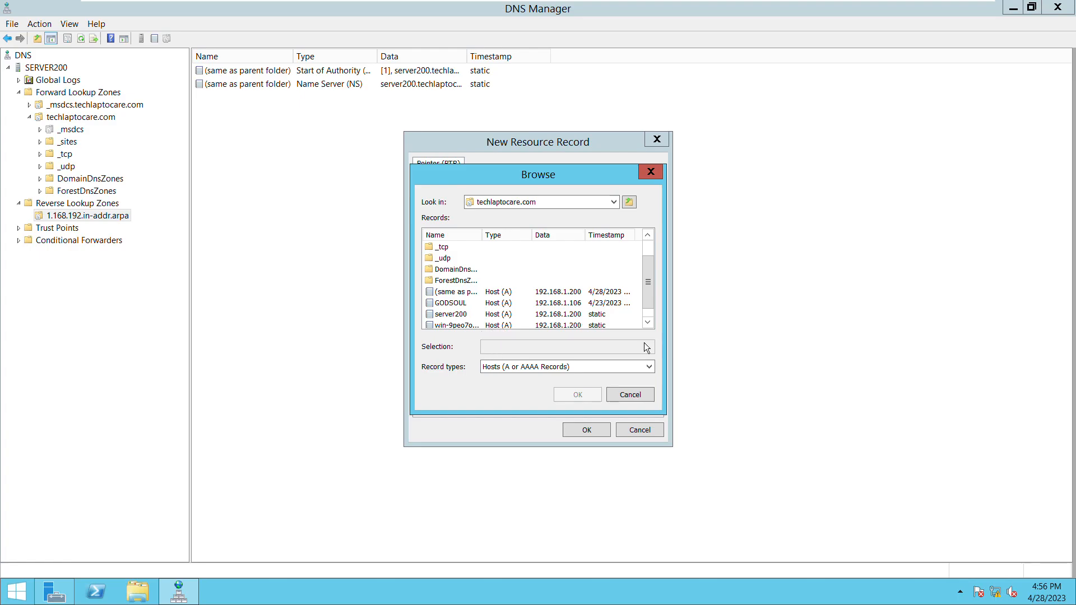
double_click(465, 303)
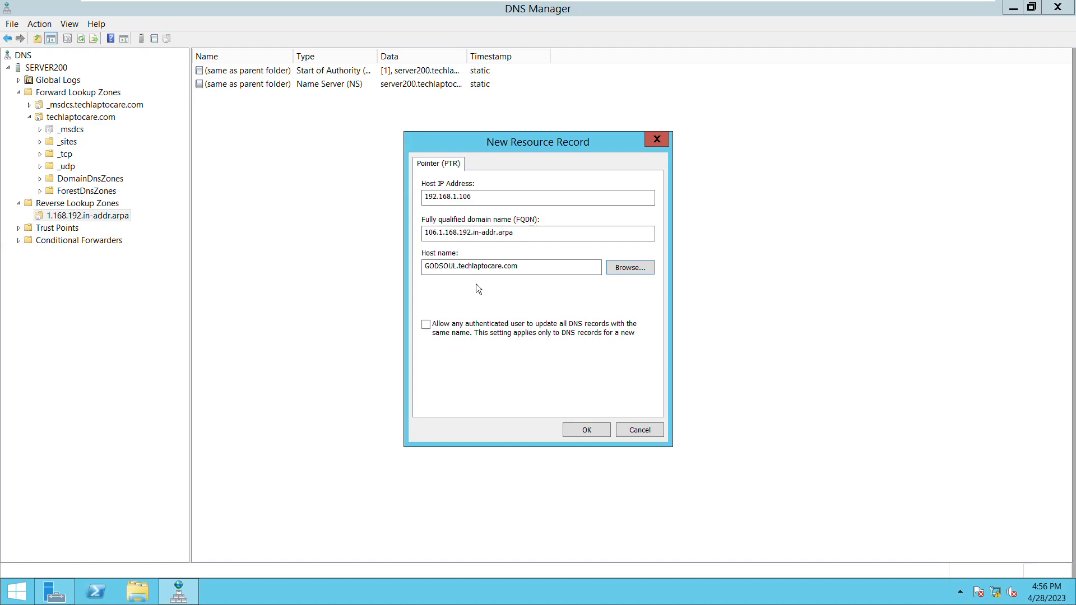
left_click(599, 437)
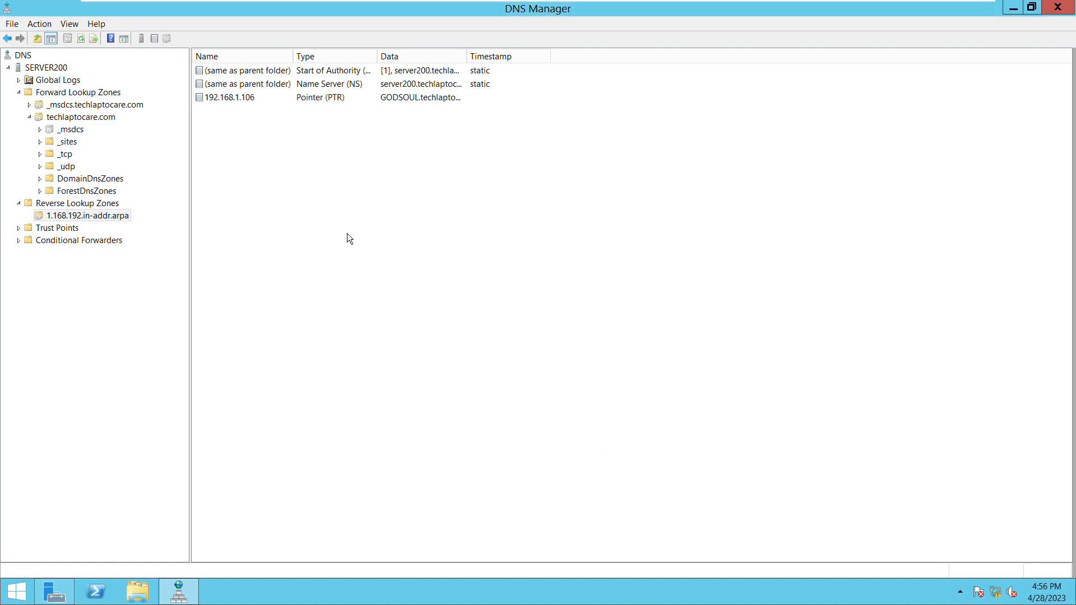
- Start another pointer (PTR) record in the same reverse zone with host IP address 192.168.1.200
right_click(300, 123)
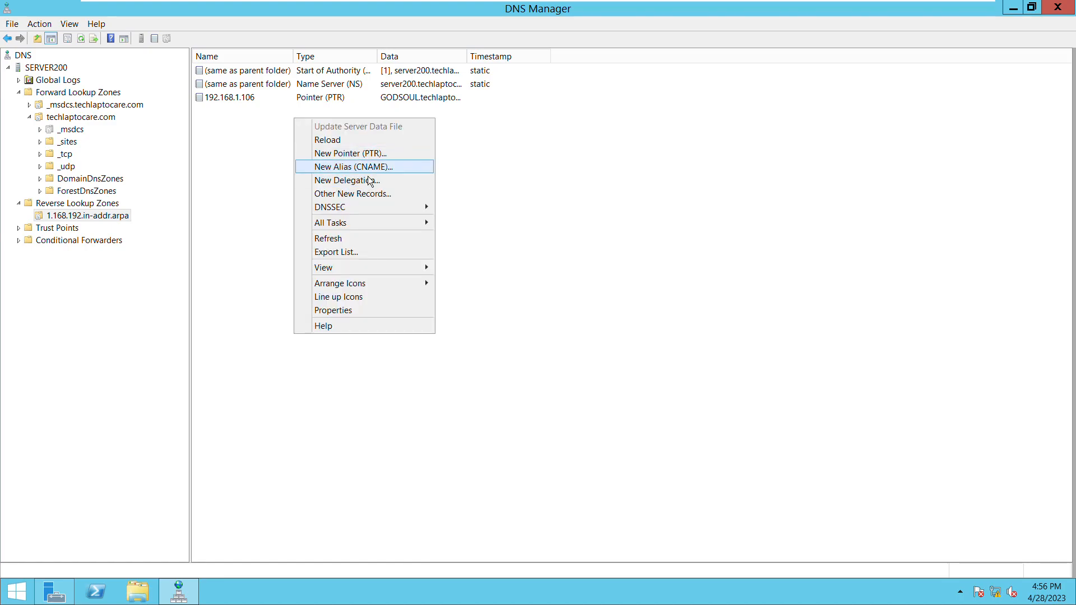
left_click(376, 157)
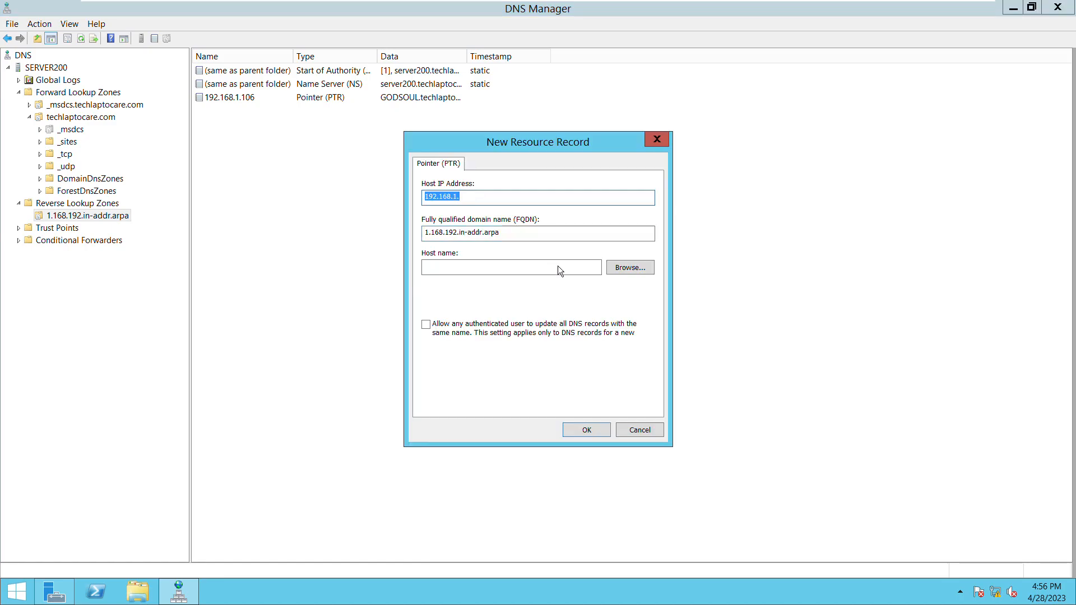
left_click(483, 201)
type("1")
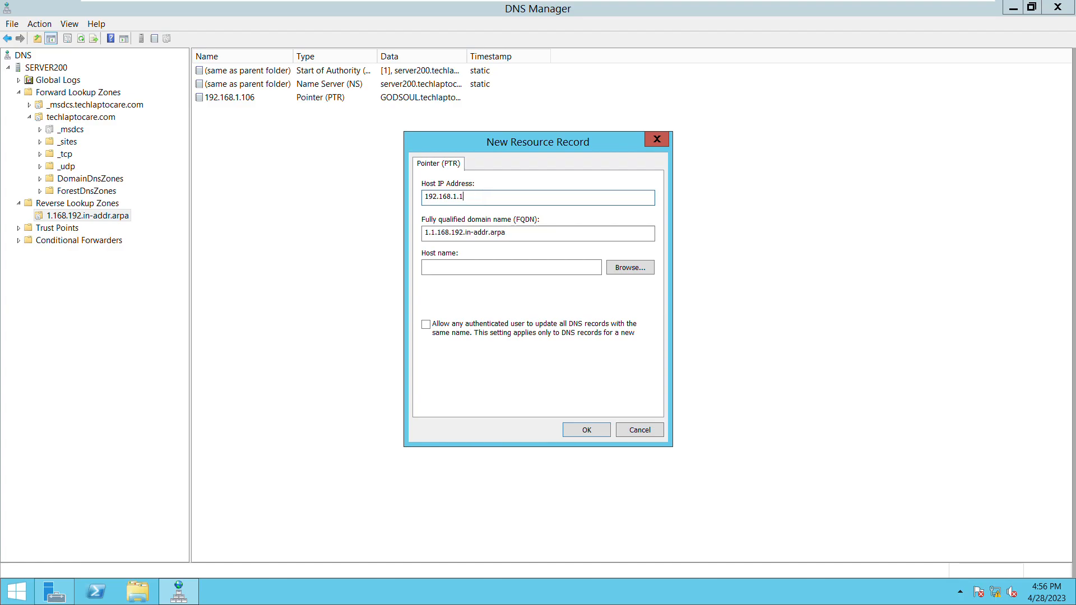
key("BackSpace")
type("200")
- Pick the server200 host record from the techlaptocare.com forward zone as the host name and create the pointer record
left_click(641, 275)
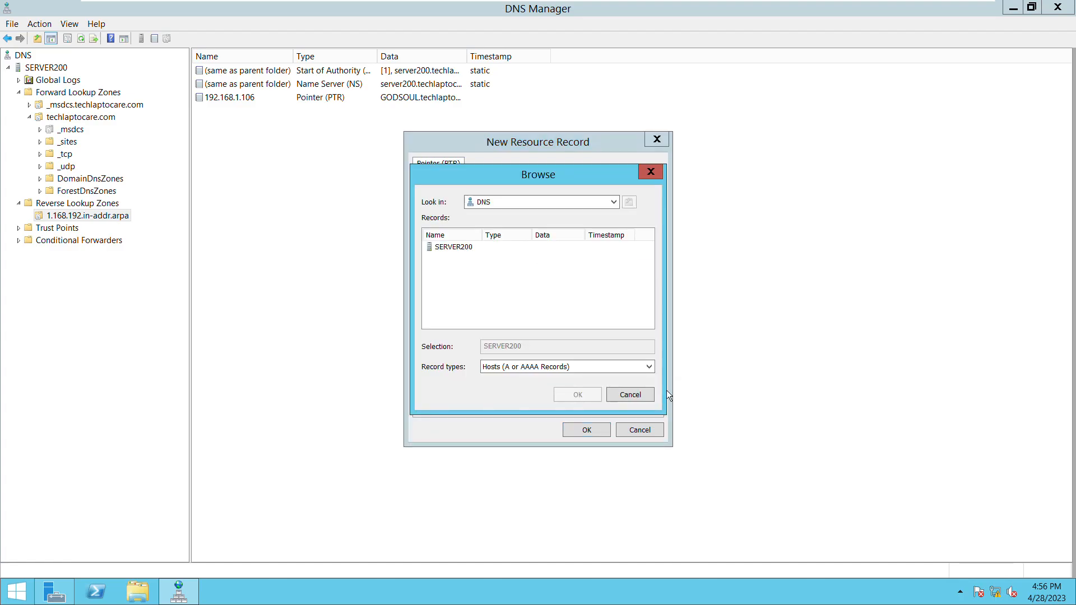
double_click(480, 255)
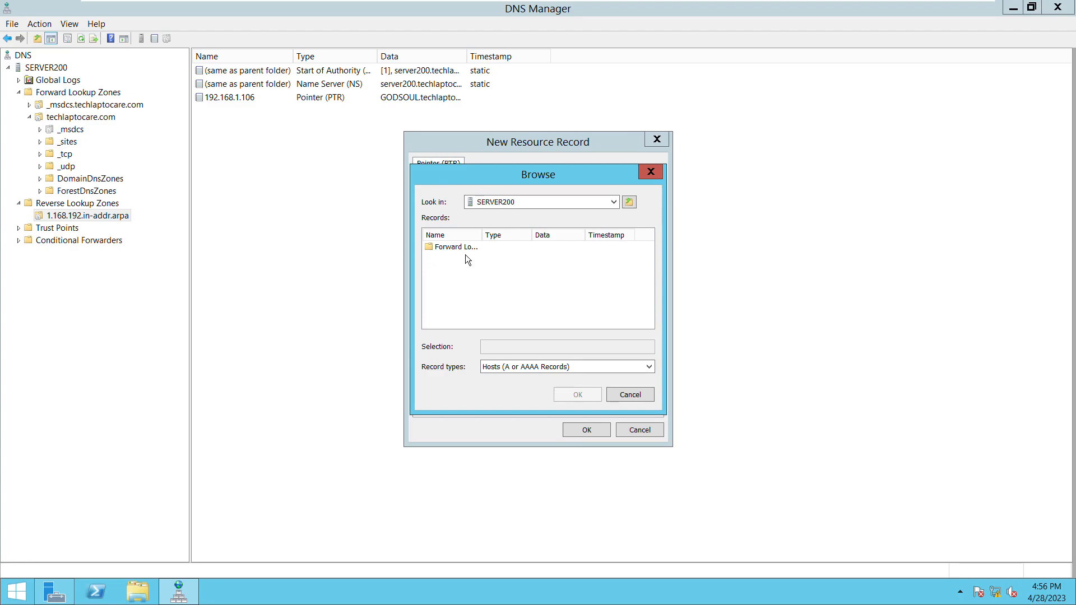
double_click(466, 255)
double_click(456, 263)
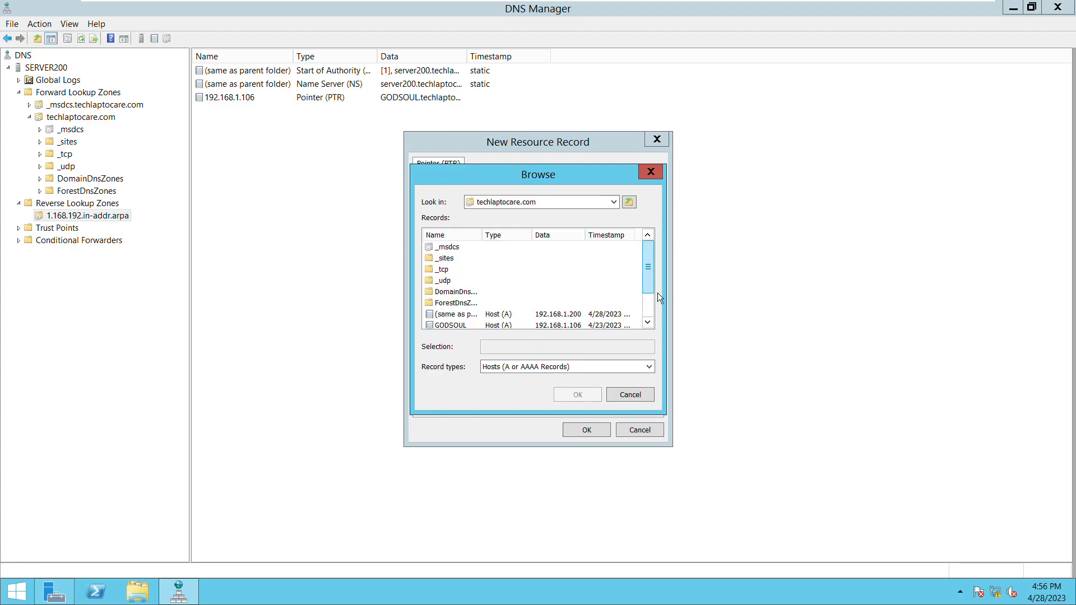
scroll(657, 297, "down", 1)
scroll(658, 309, "down", 1)
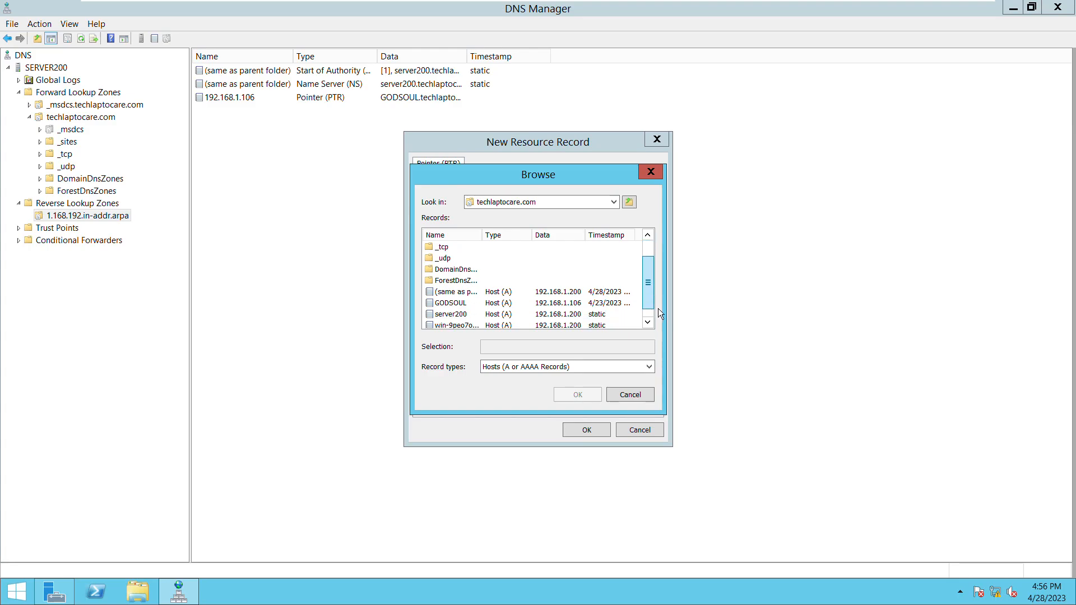
left_click(463, 318)
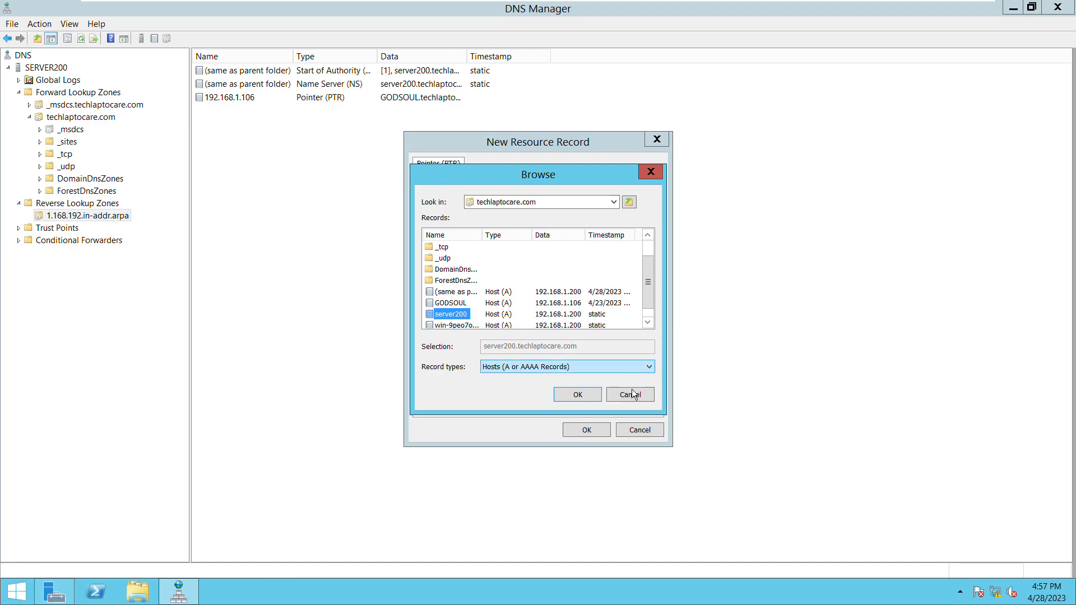
left_click(584, 402)
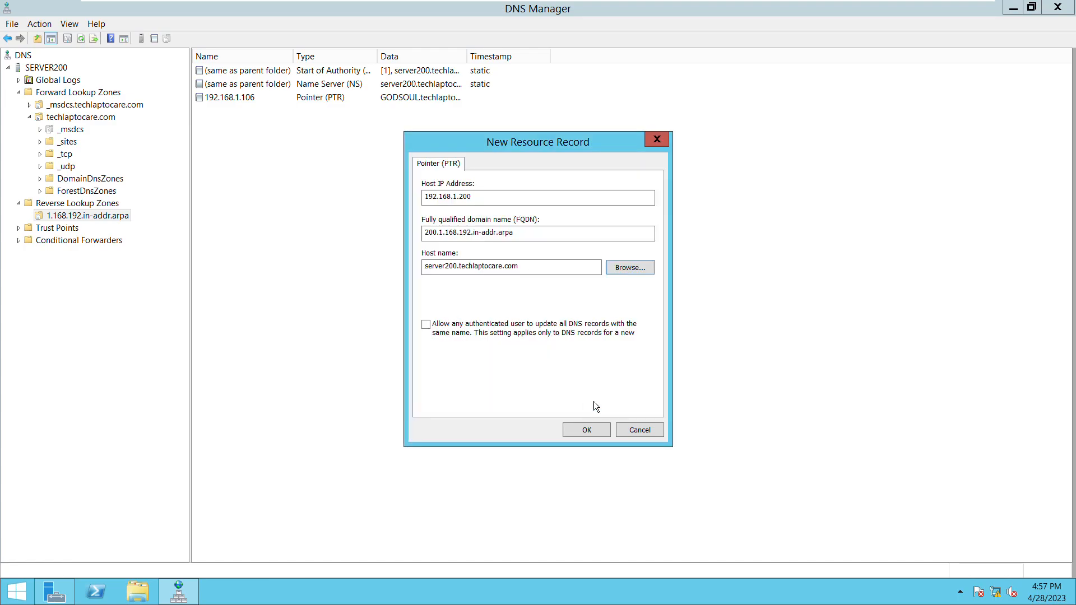
left_click(597, 432)
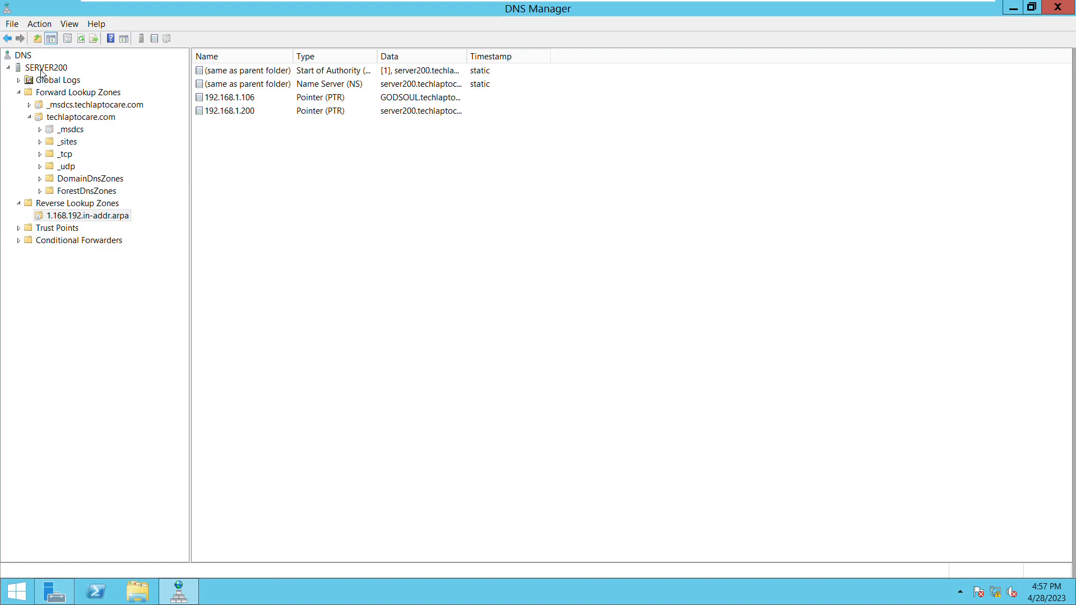
- Collapse the forward and reverse lookup zones and restart the DNS service on SERVER200
left_click(18, 92)
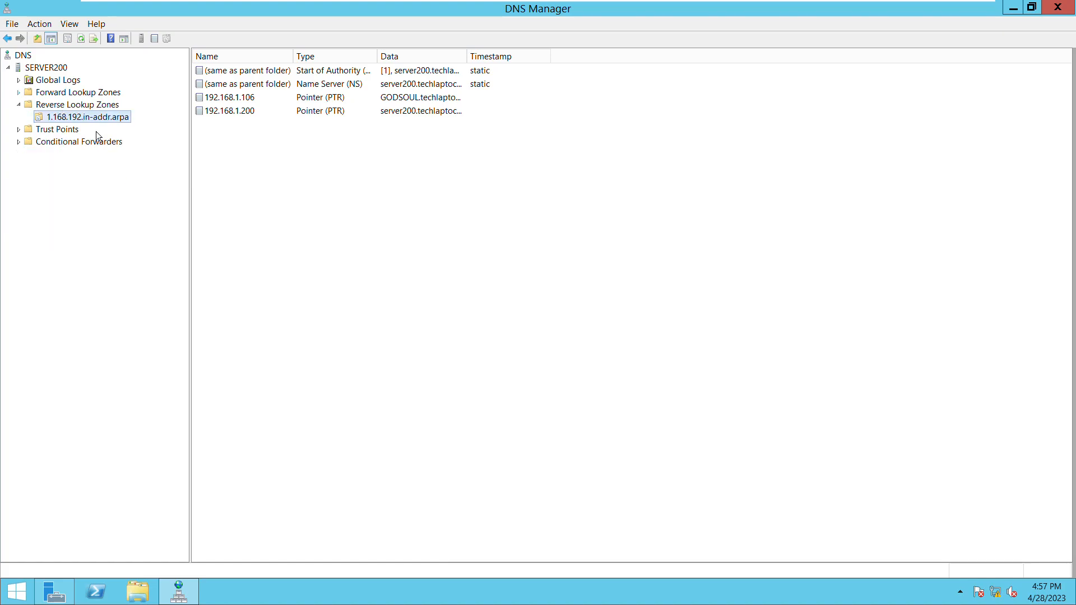
left_click(19, 104)
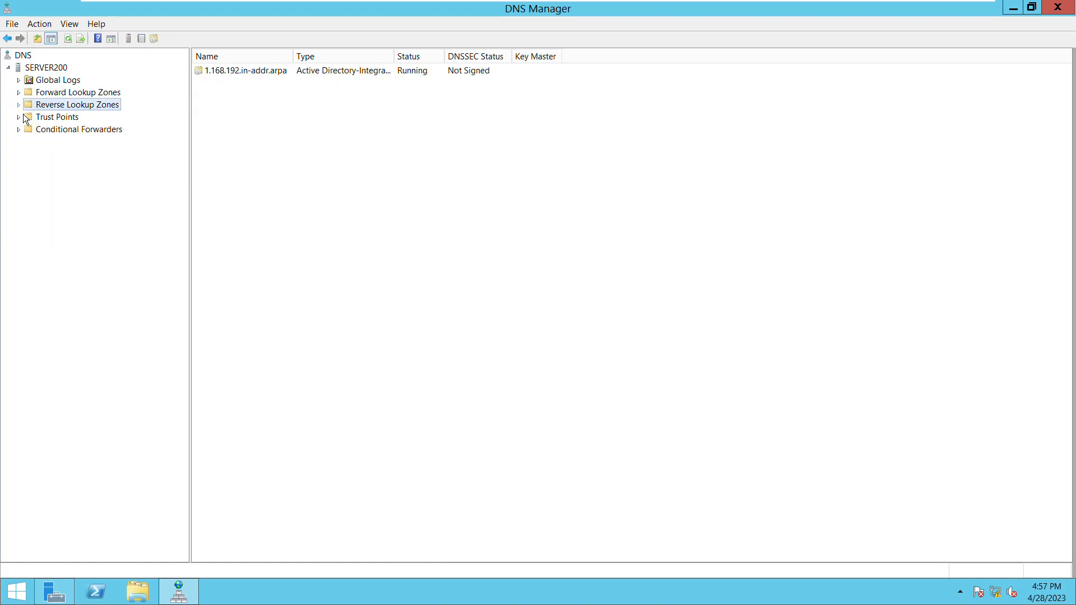
left_click(41, 73)
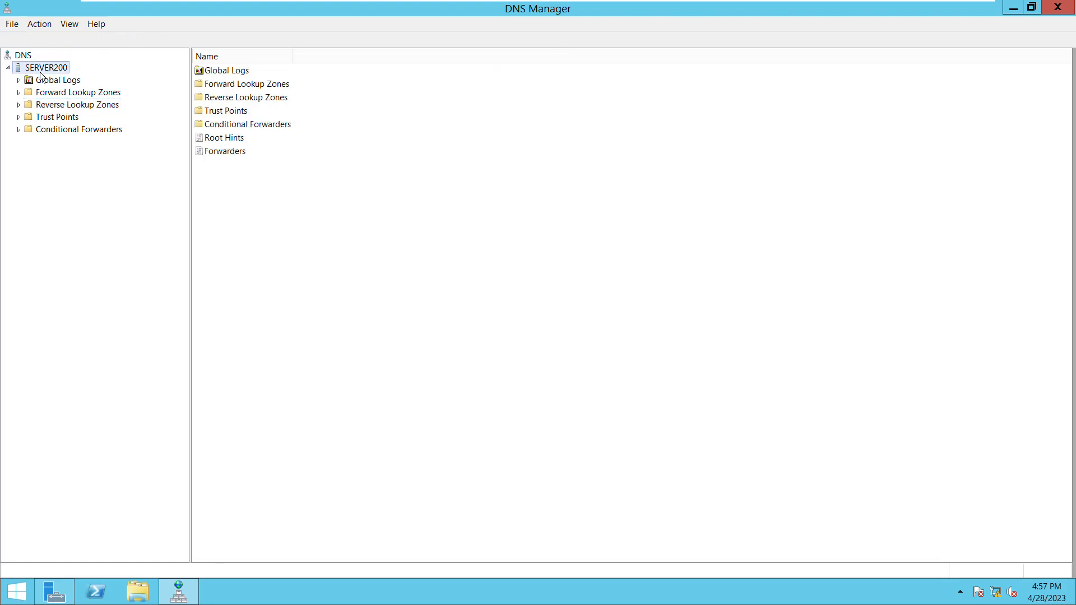
right_click(40, 72)
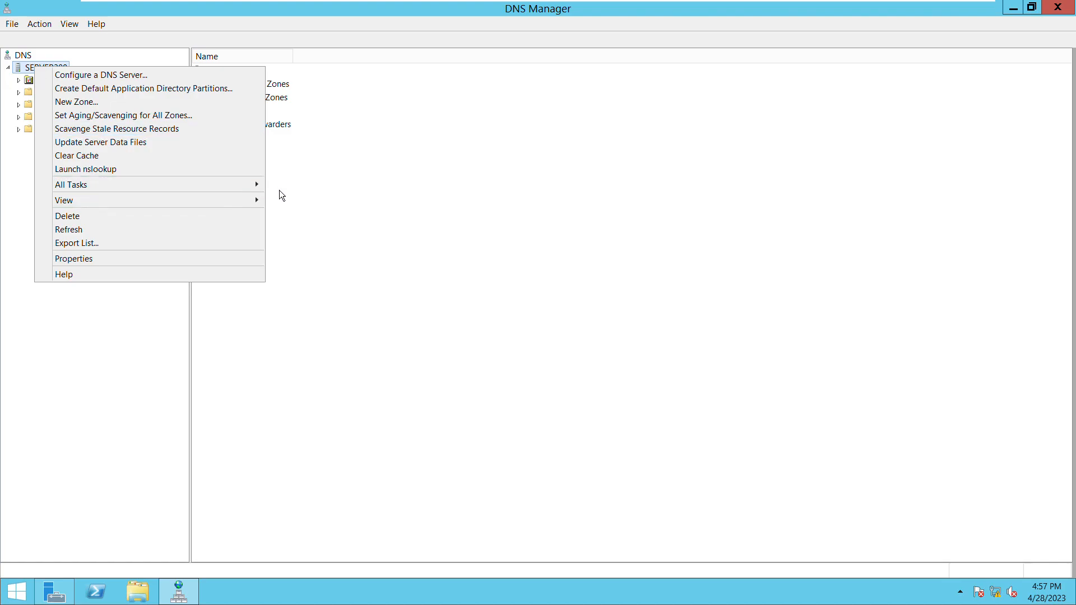
mouse_move(262, 190)
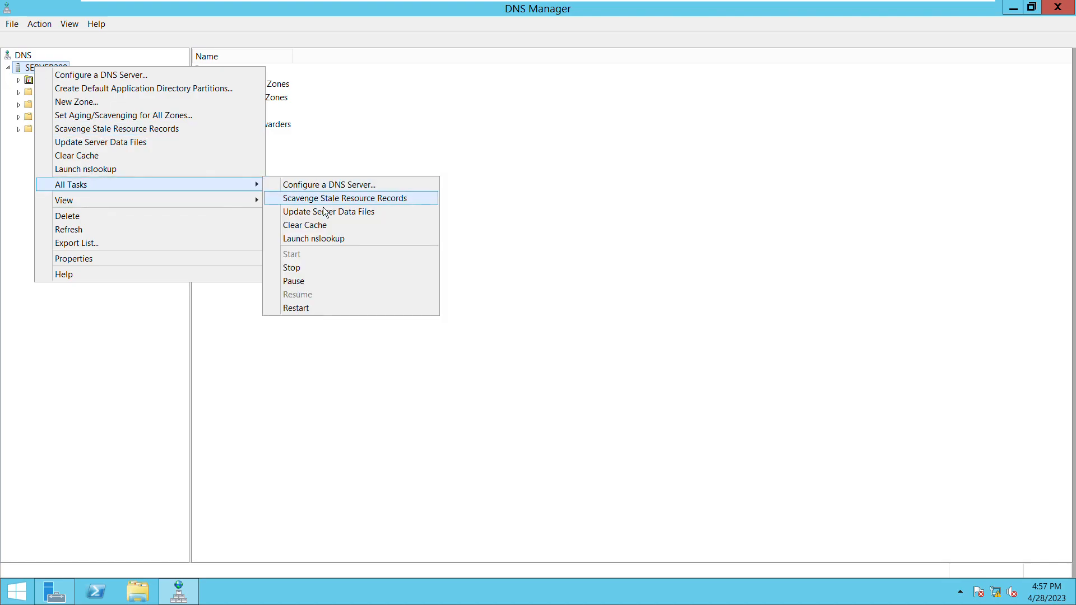
left_click(324, 309)
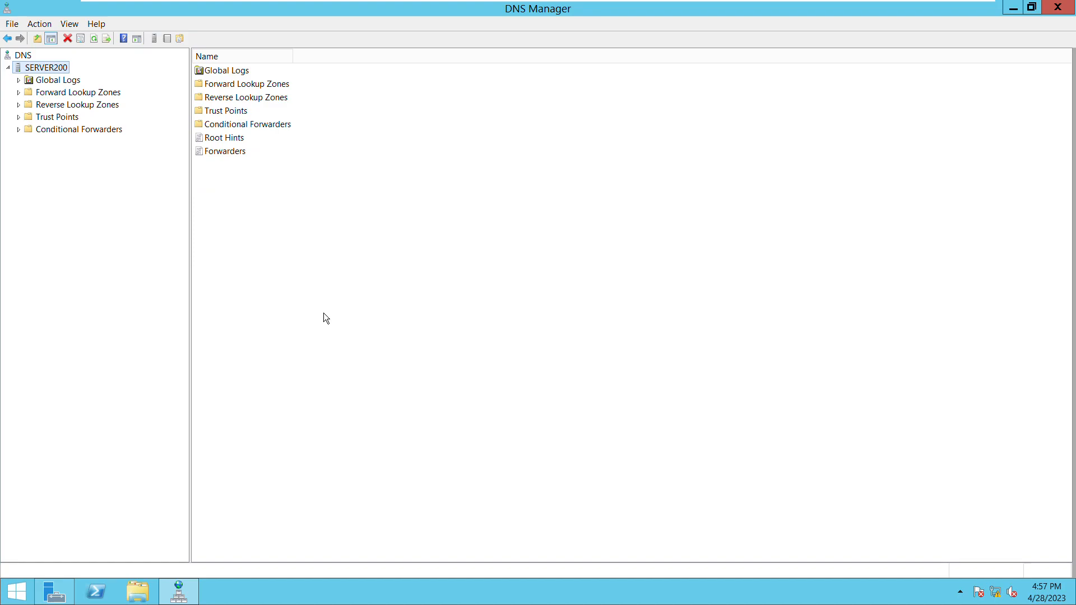
- Launch nslookup from SERVER200 and query server200.techlaptocare.com and 192.168.1.200 to test forward and reverse resolution
right_click(45, 73)
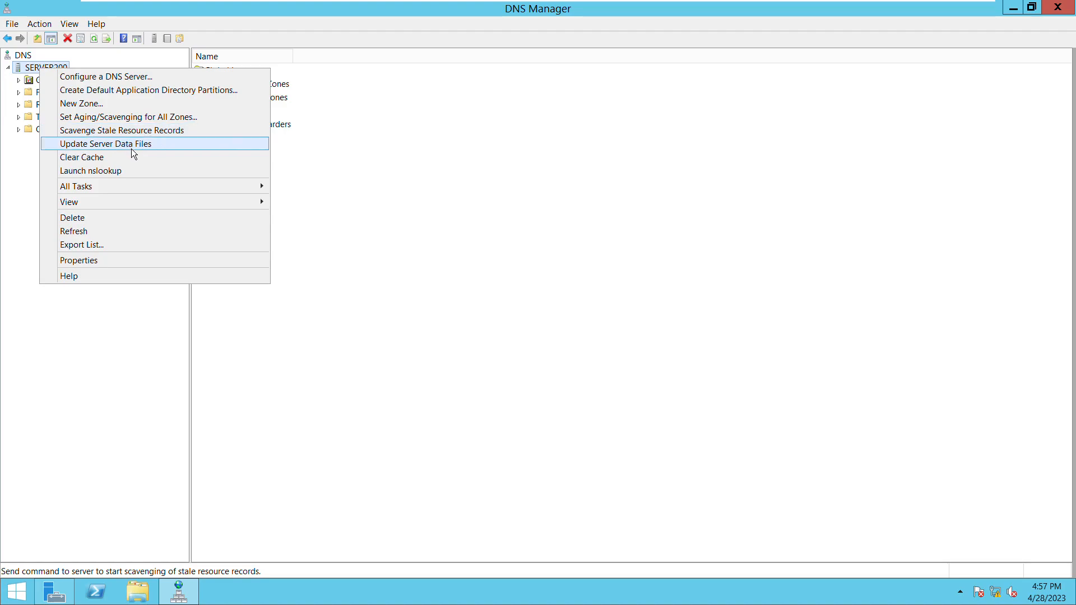
left_click(122, 177)
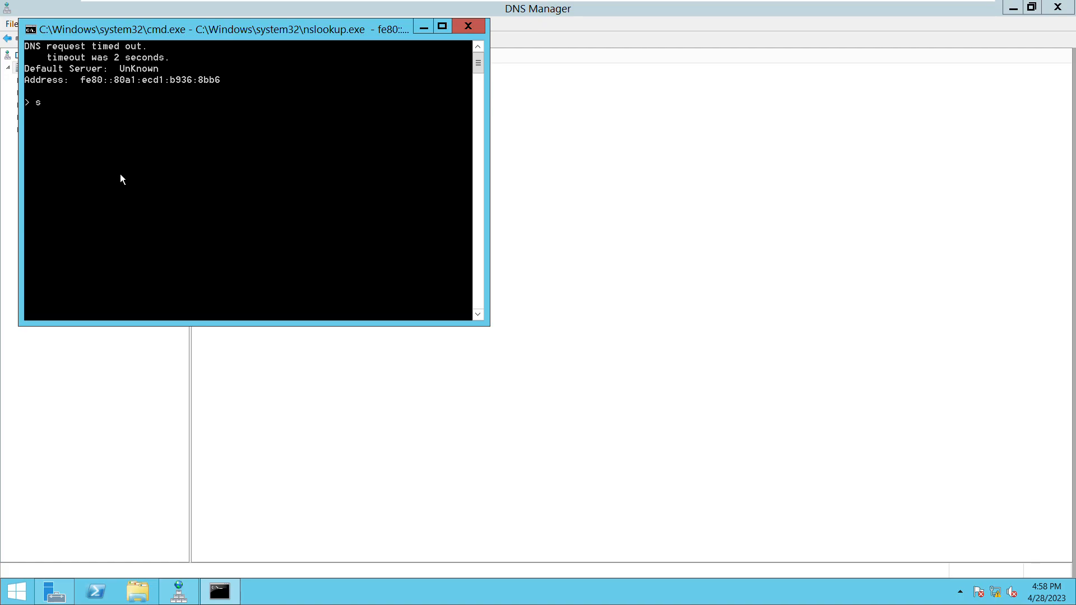
type("erver200.techlaptocare.com")
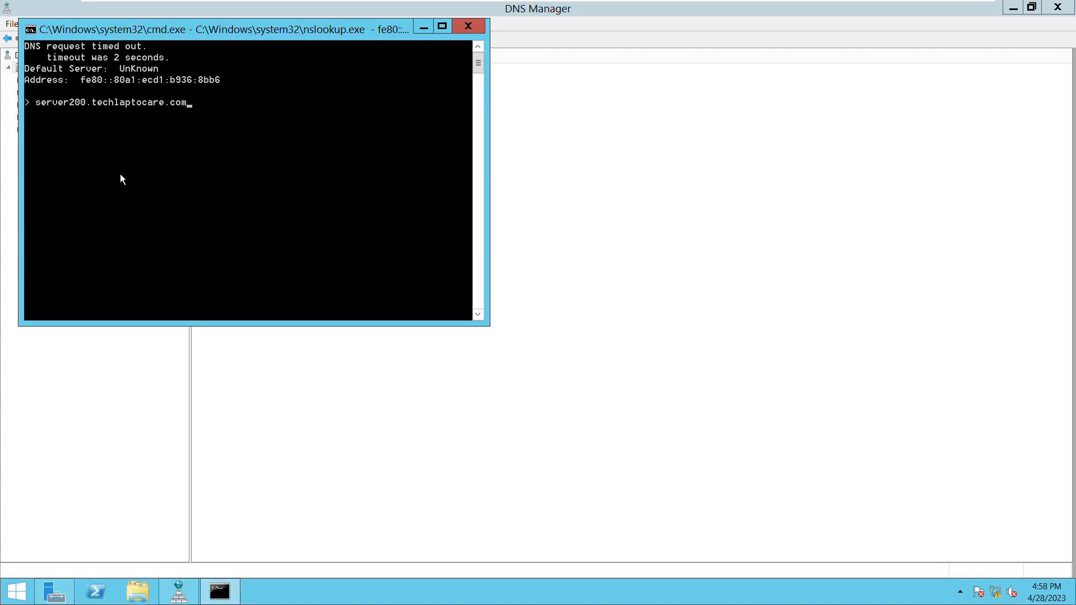
key("Return")
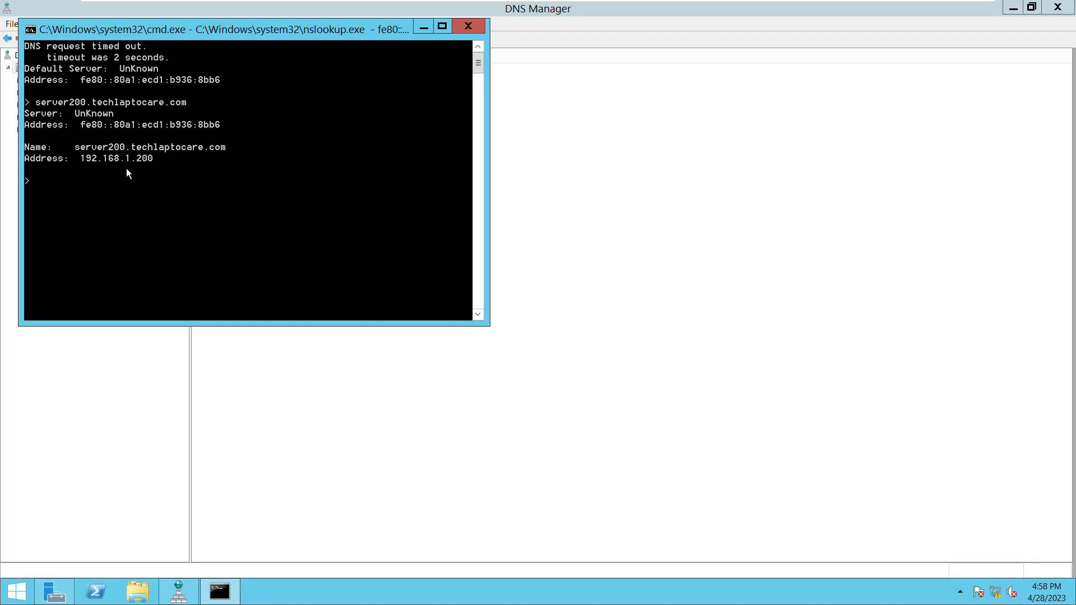
type("192.168.1.200")
key("Return")
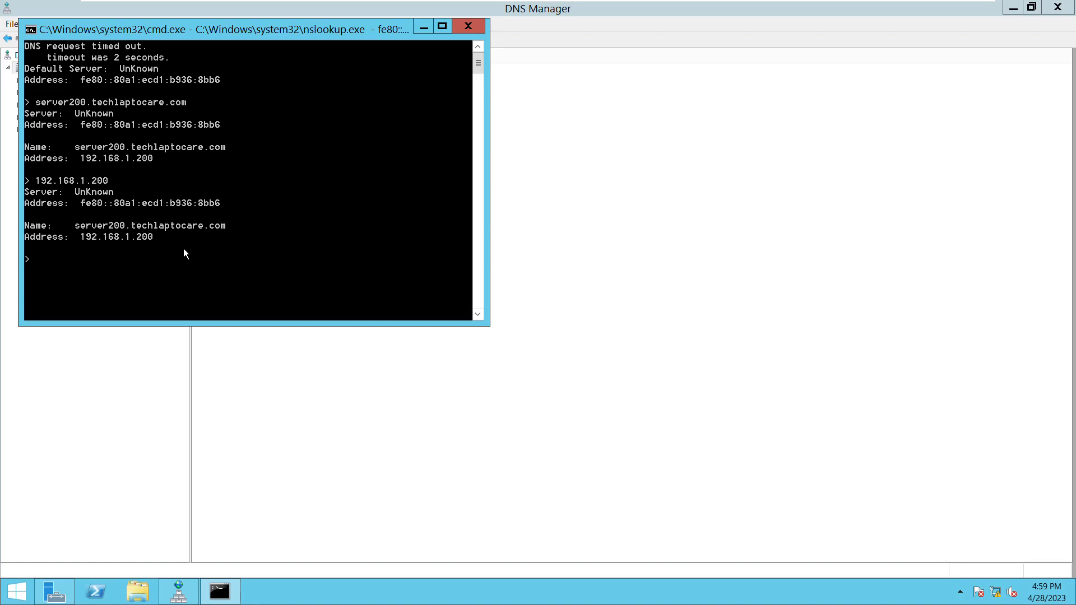
- Query GODSOUL.techlaptocare.com and 192.168.1.106 in nslookup to test the client's forward and reverse resolution
type("ODs")
key("BackSpace")
type("SOUL.techlaptoc")
type("are.com")
key("Return")
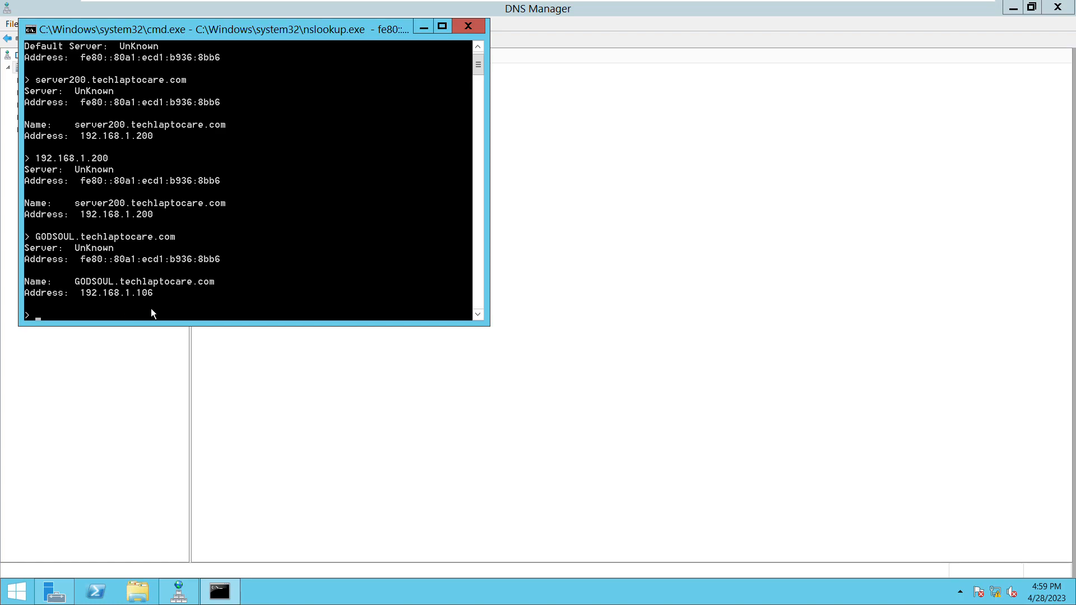
type("92.168.1.106")
key("Return")
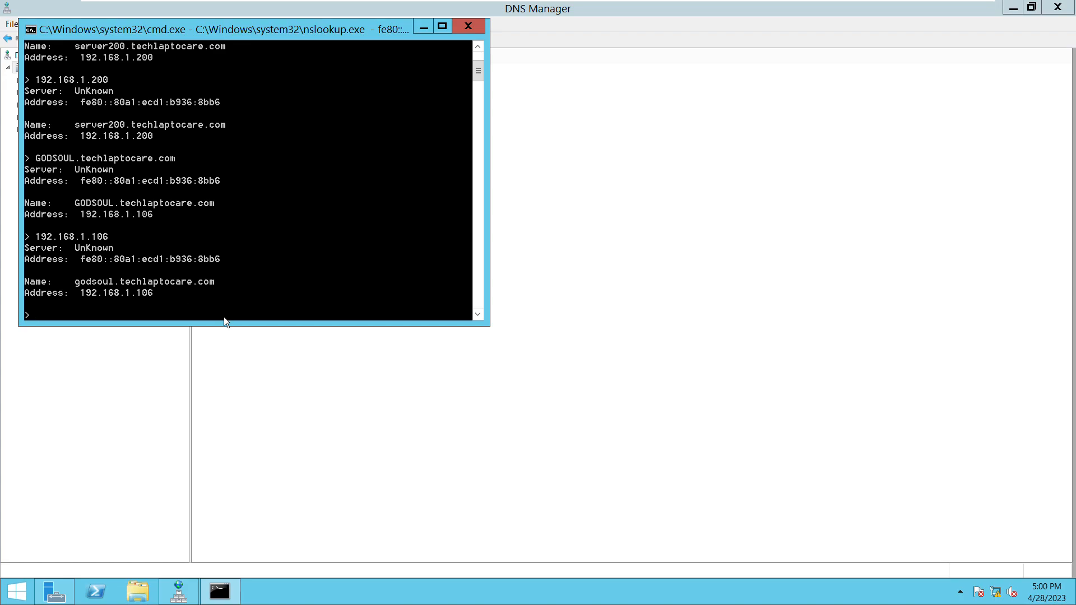
- Close the server's nslookup window, minimize DNS Manager and Server Manager, and switch to the Windows 7 client machine
left_click(473, 31)
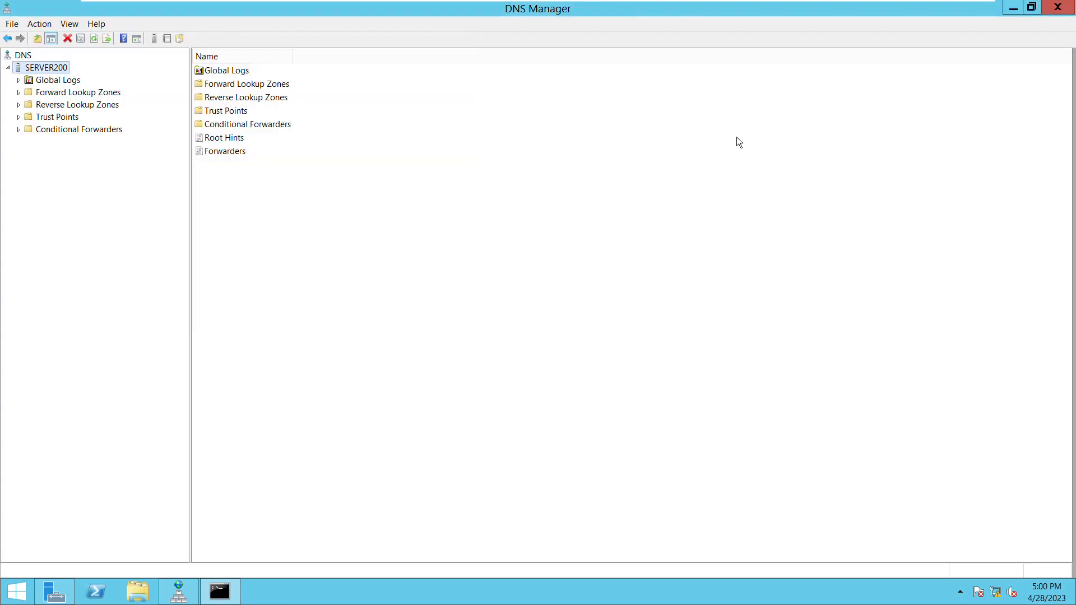
left_click(1021, 16)
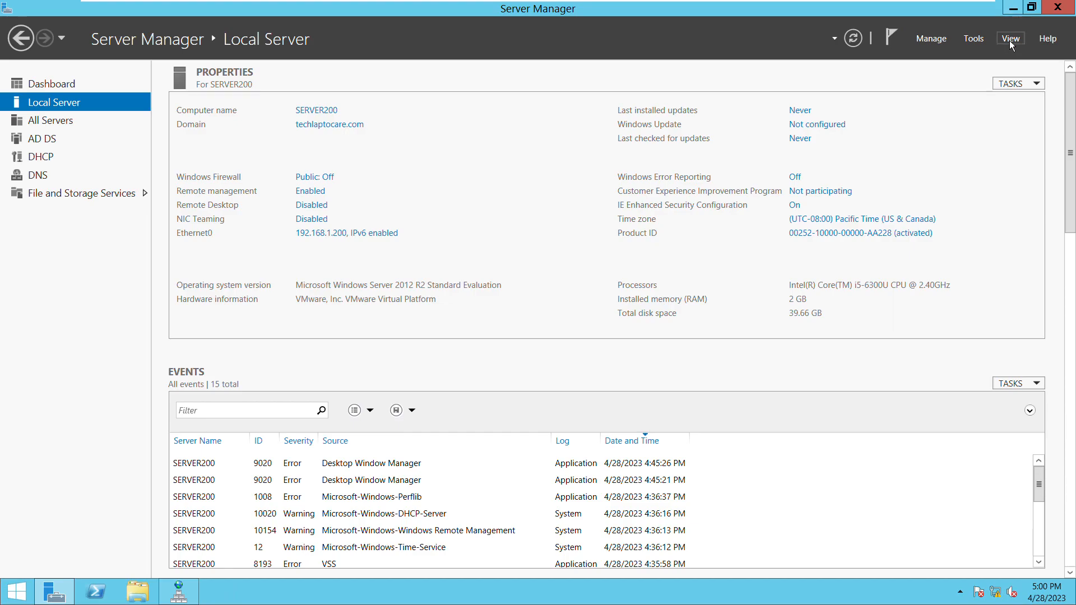
left_click(1014, 11)
mouse_move(831, 18)
left_click(796, 10)
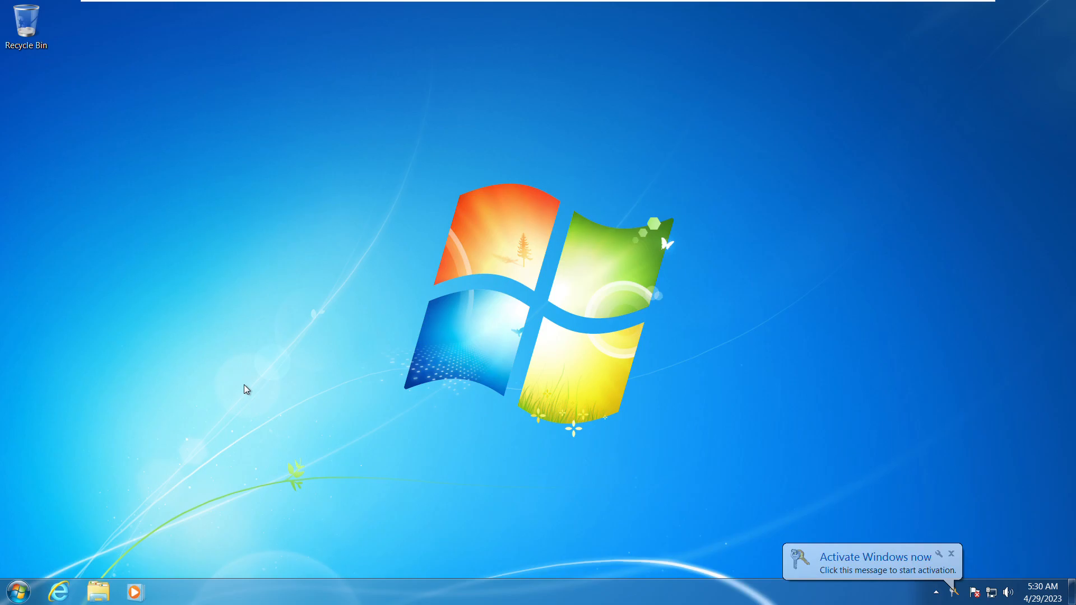
- Run nslookup for server200.techlaptocare.com from a command prompt on the client and close the prompt
key("super+r")
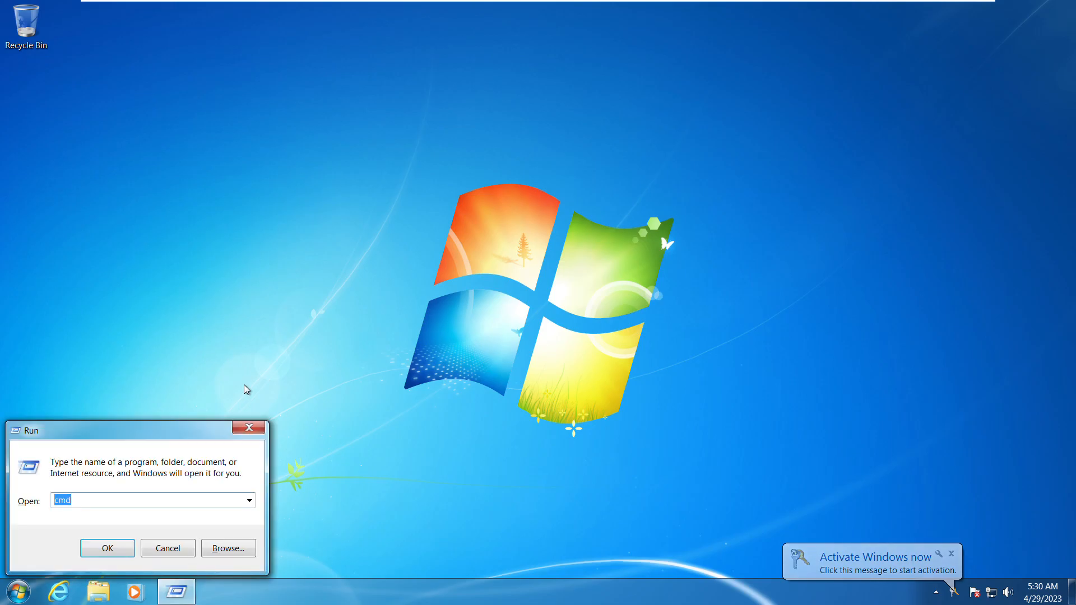
key("Return")
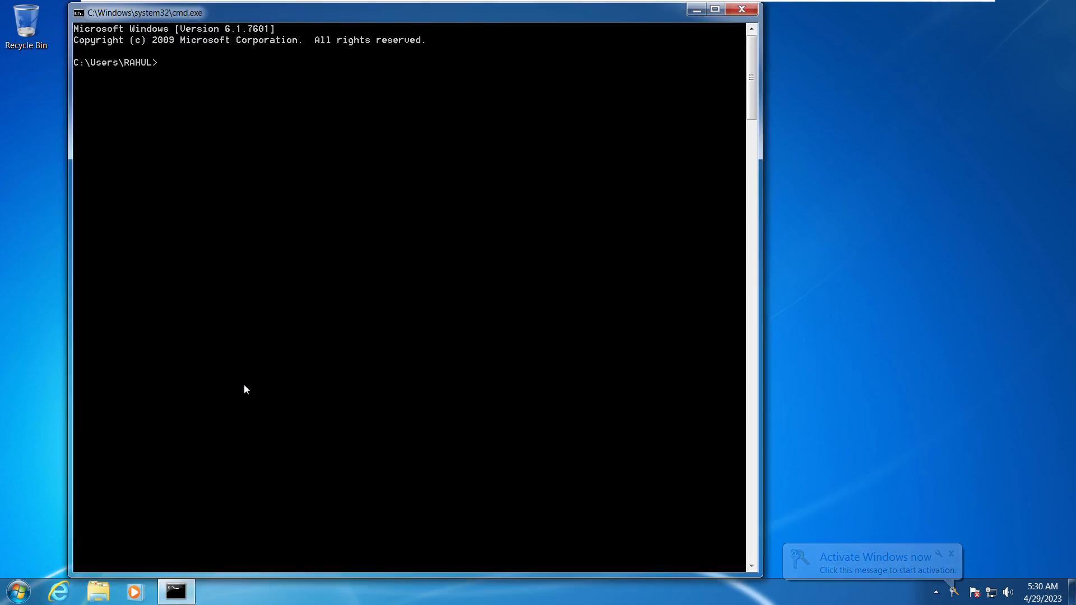
type("ns")
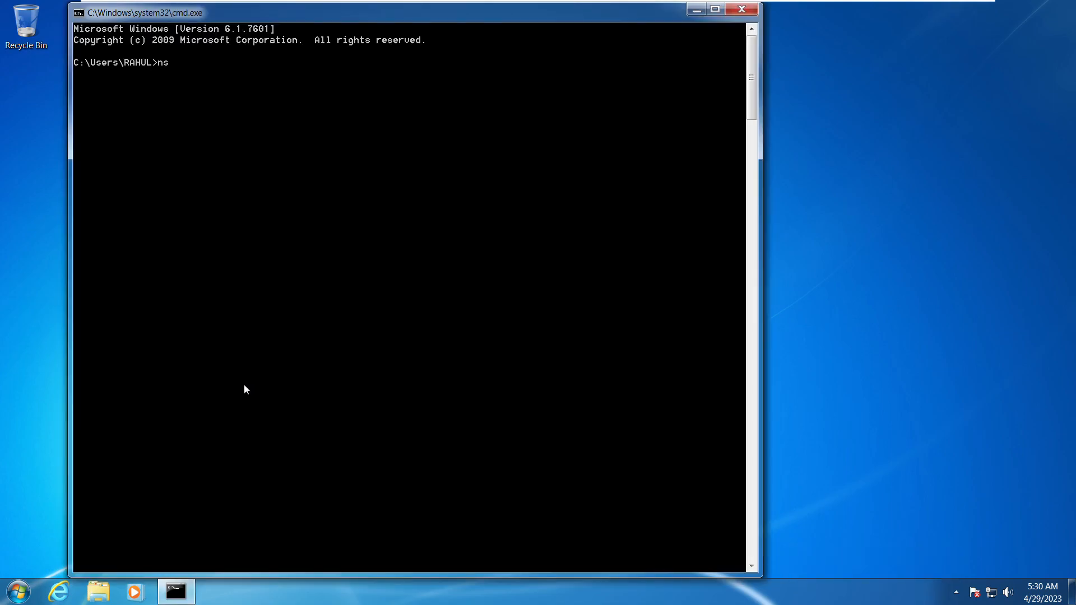
type("lookup server200.techlaptocare.com")
key("Return")
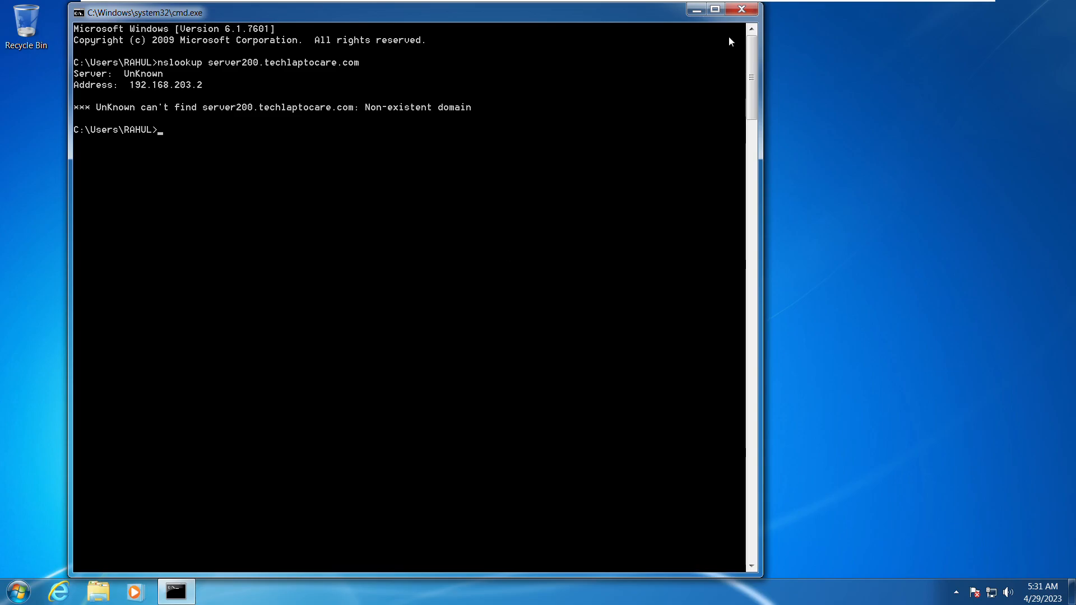
left_click(747, 15)
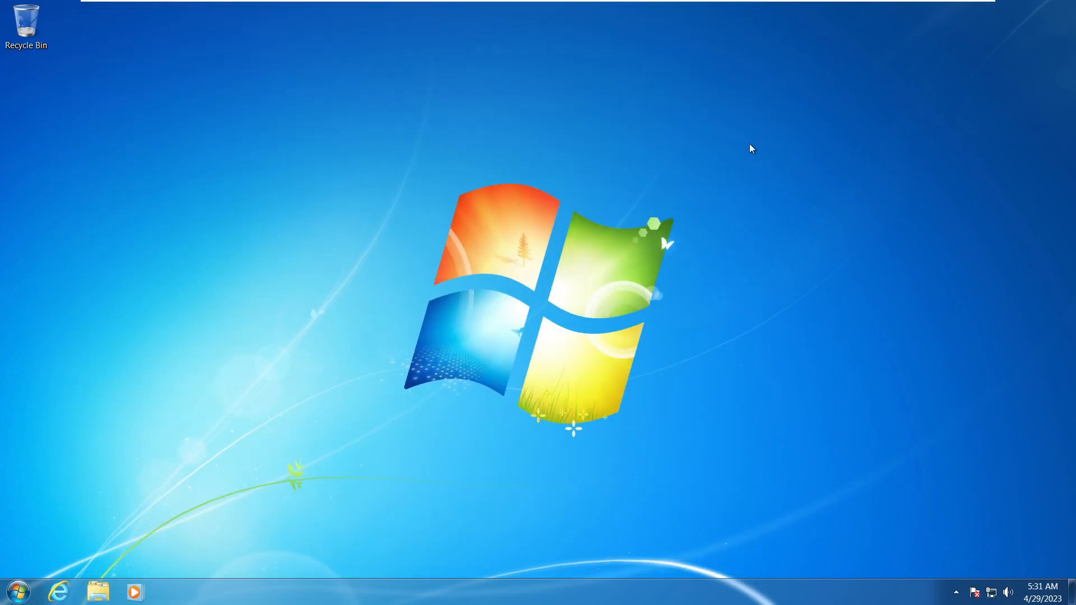
- Assign the client's Local Area Connection the static IPv4 address 192.168.1.106, subnet mask 255.255.255.0 and default gateway 192.168.1.1
left_click(991, 593)
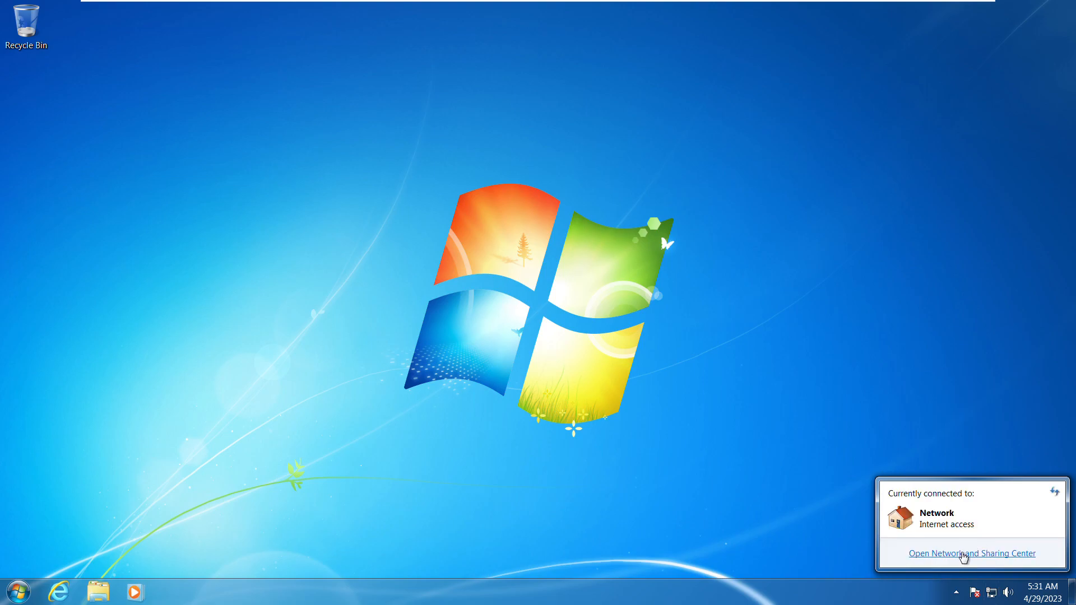
left_click(963, 554)
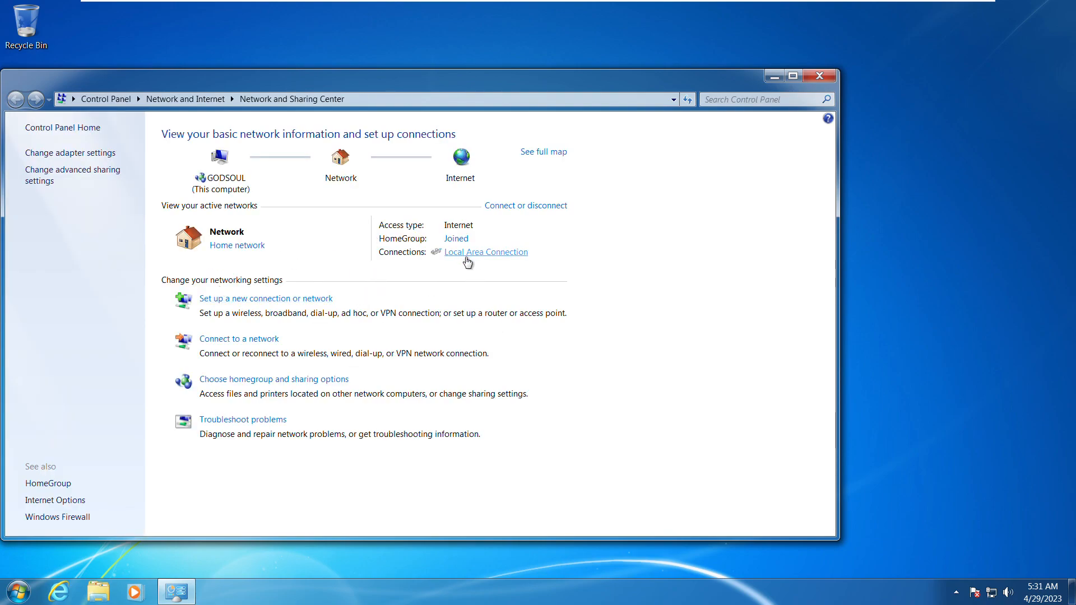
left_click(467, 260)
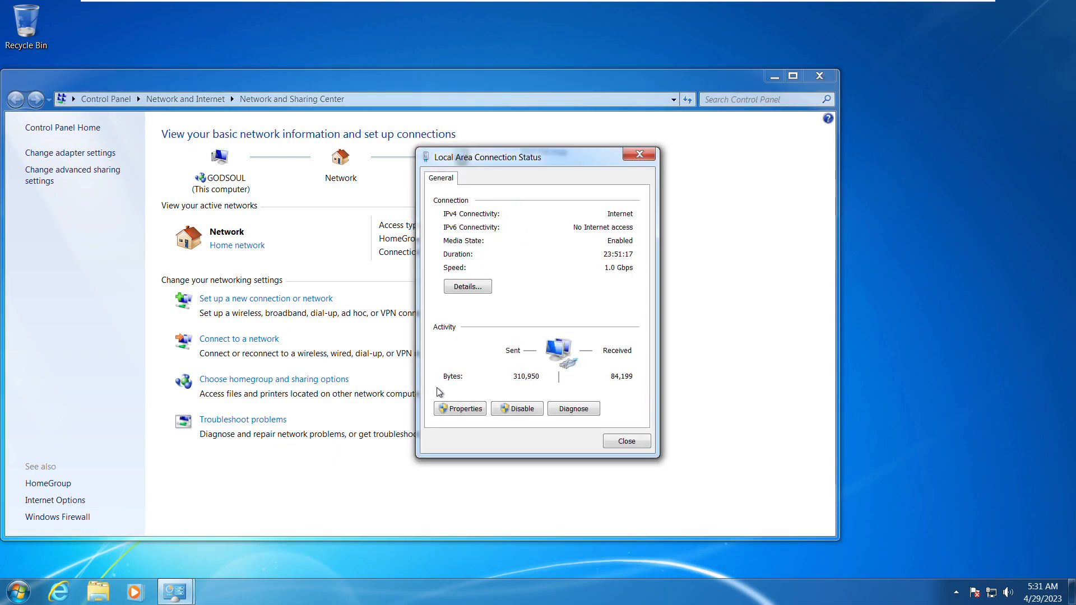
left_click(458, 414)
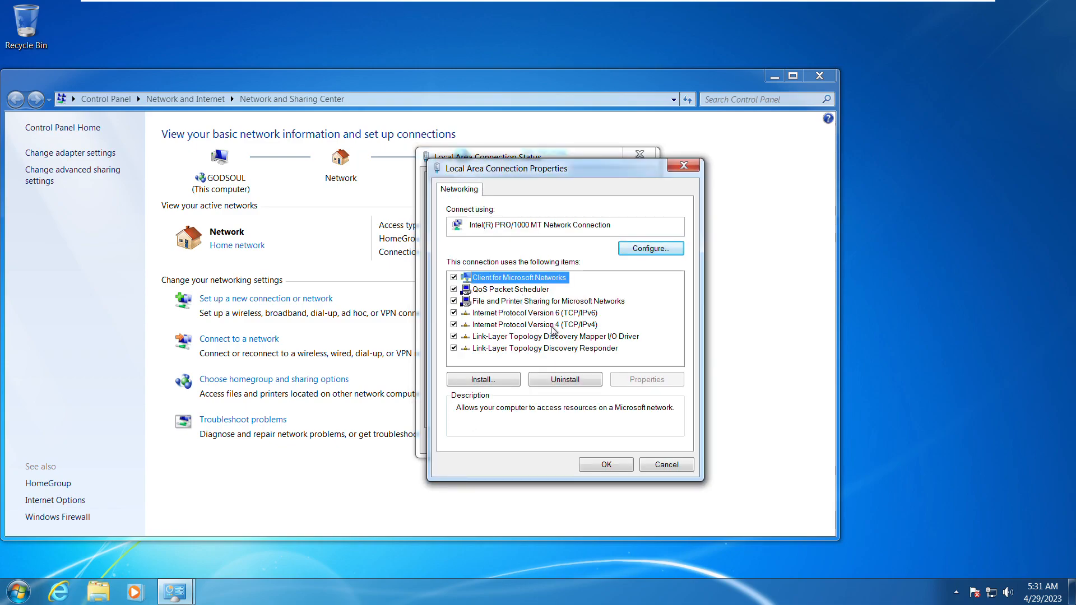
double_click(548, 327)
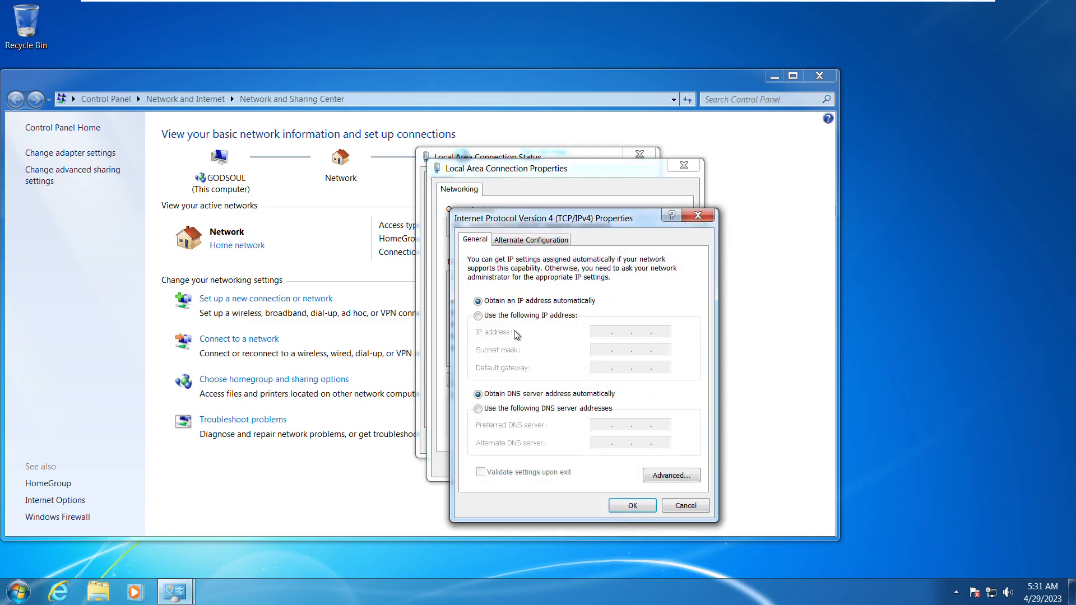
left_click(483, 317)
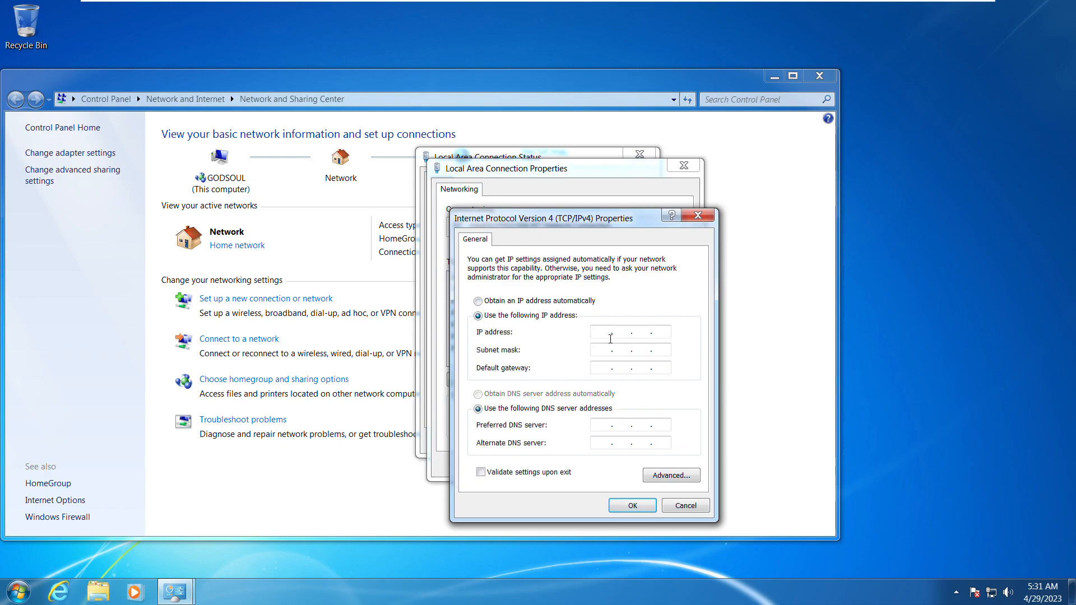
type("192 . 168 . 1 .")
type("106")
key("Tab")
left_click(605, 372)
type("192 . ")
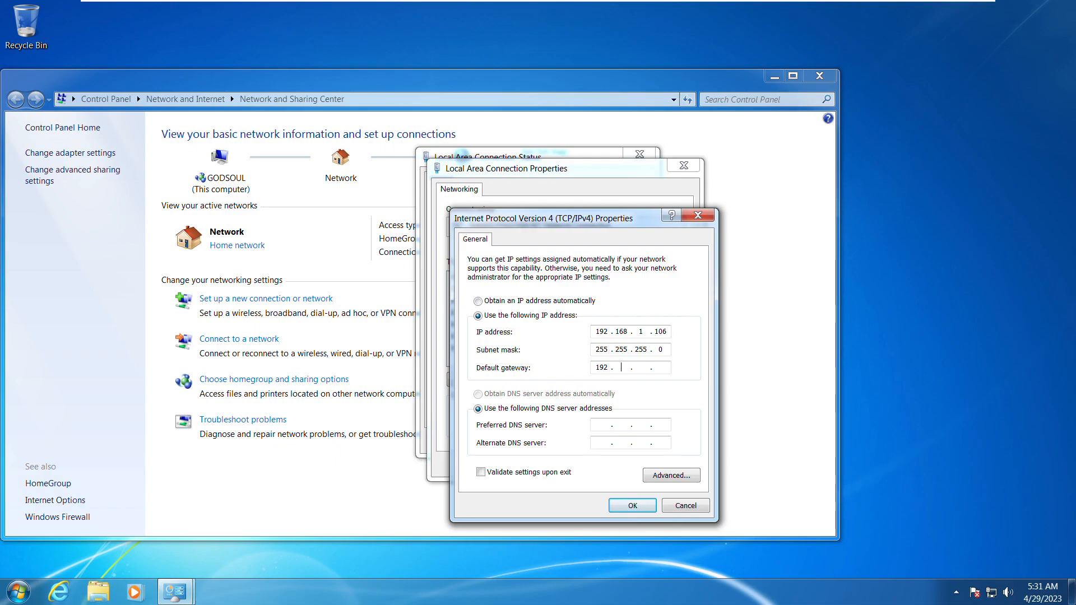
type("168")
- Set the preferred DNS server to 192.168.1.200 and apply the connection's IPv4 settings
left_click(606, 428)
type("192 . 168 . 1 . 200")
left_click(639, 506)
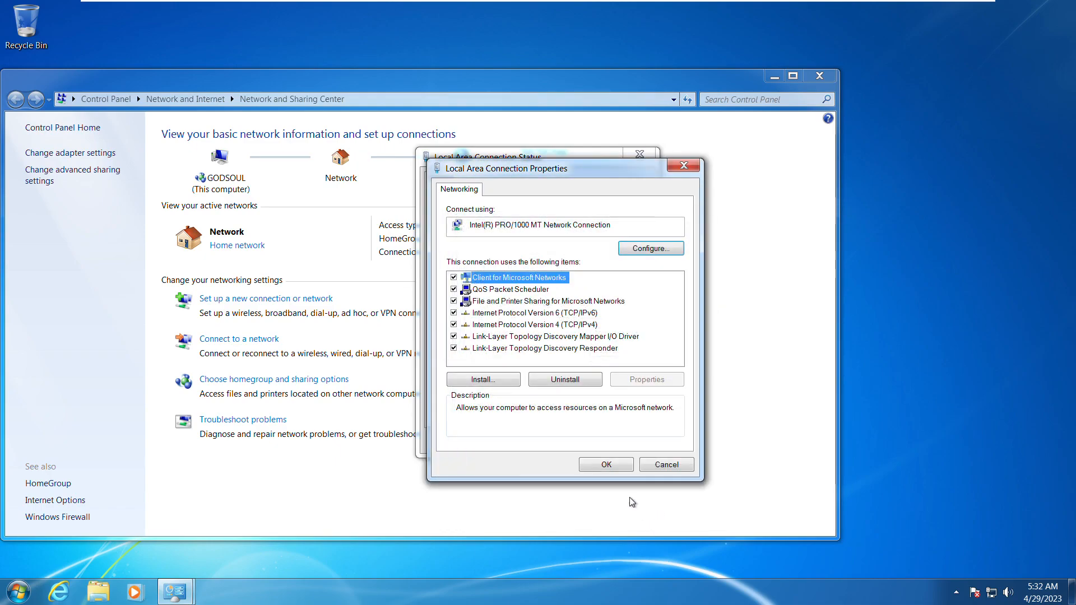
left_click(611, 466)
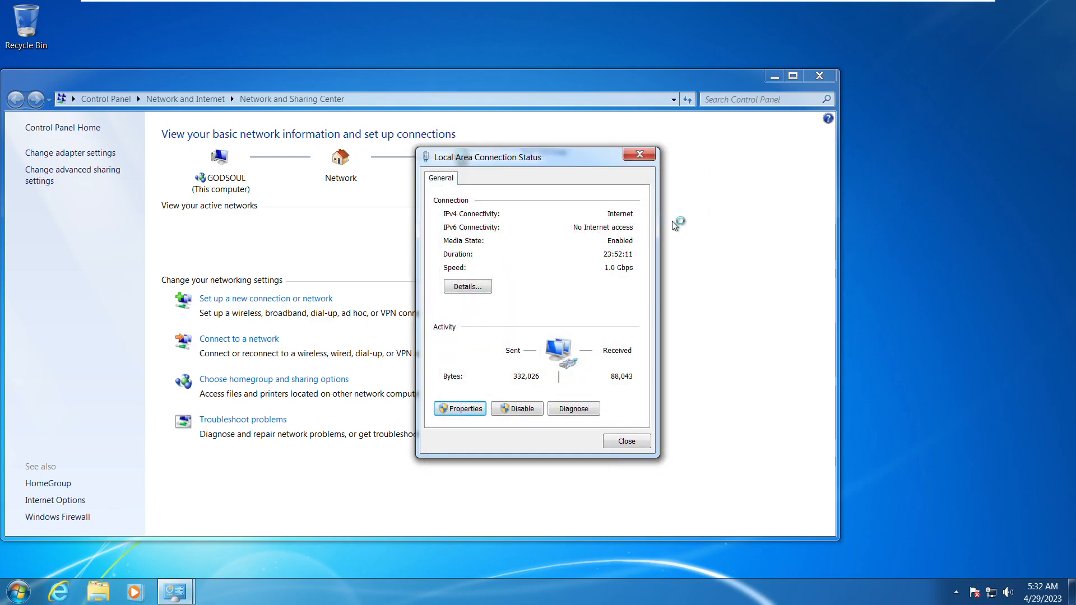
- Check the applied address, gateway and DNS server in the connection details and close the network windows
left_click(478, 286)
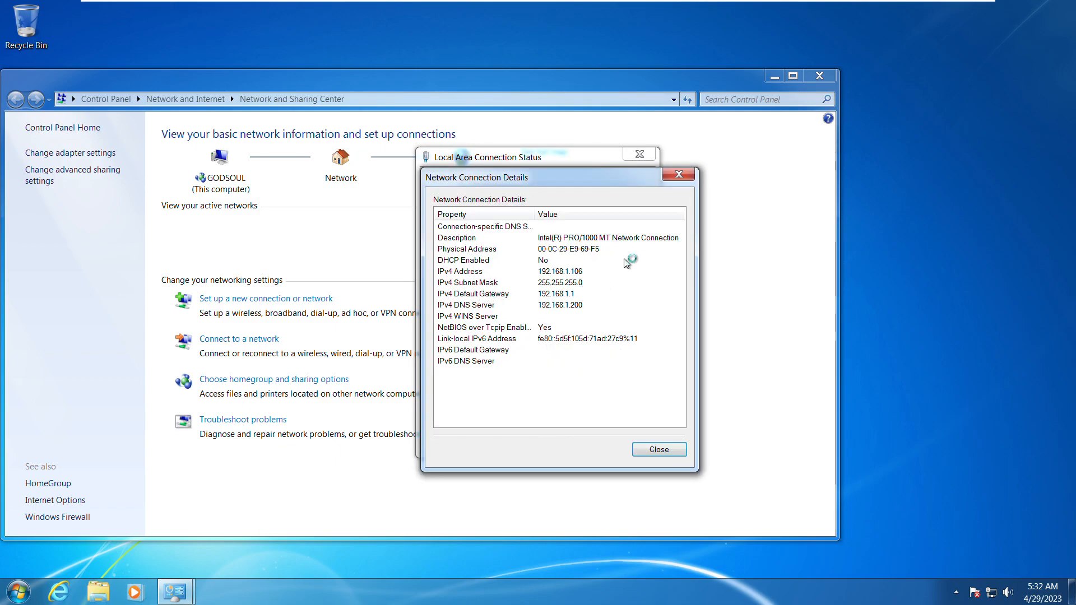
left_click(670, 173)
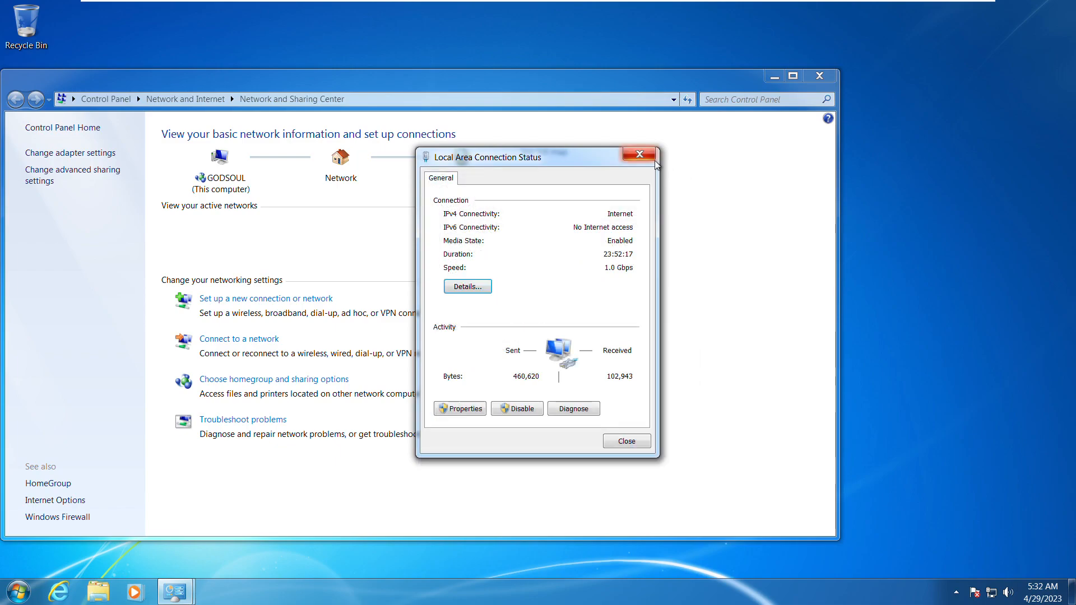
left_click(638, 155)
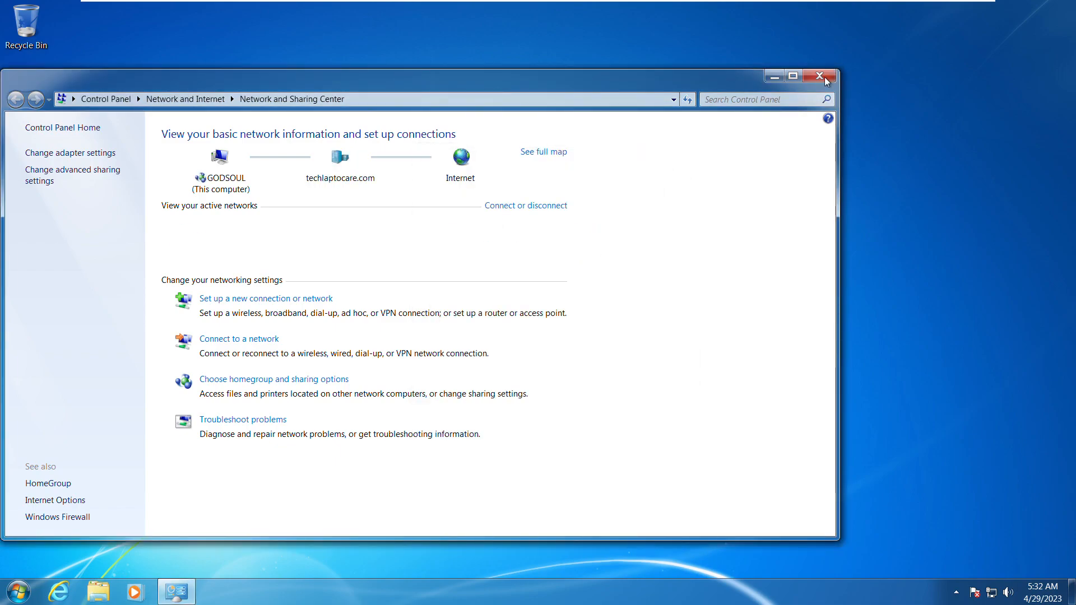
left_click(825, 76)
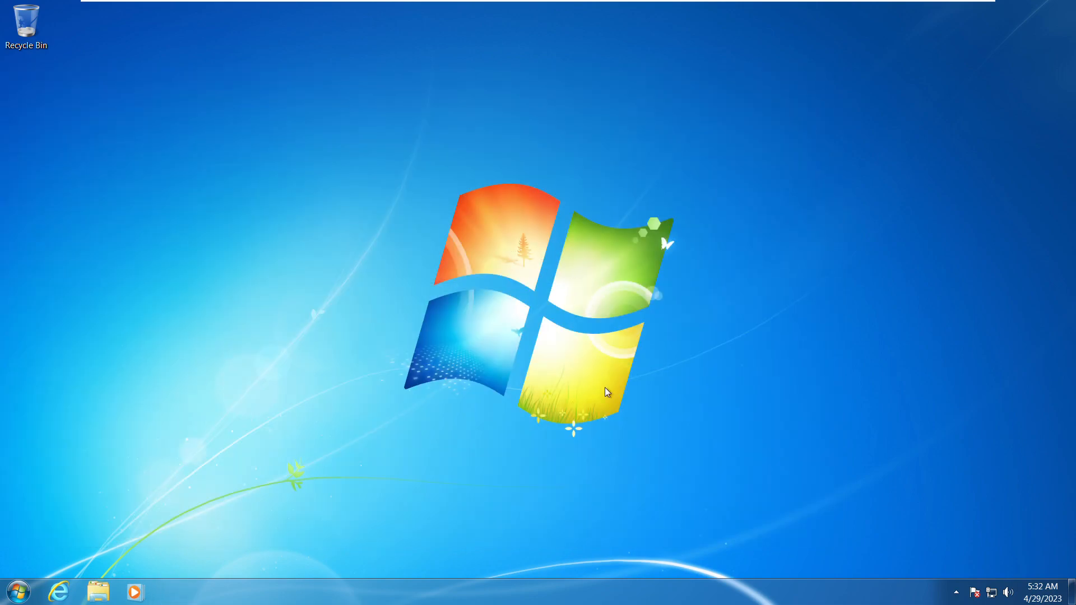
- Check which network the client is connected to and review the Local Area Connection's details again
left_click(992, 593)
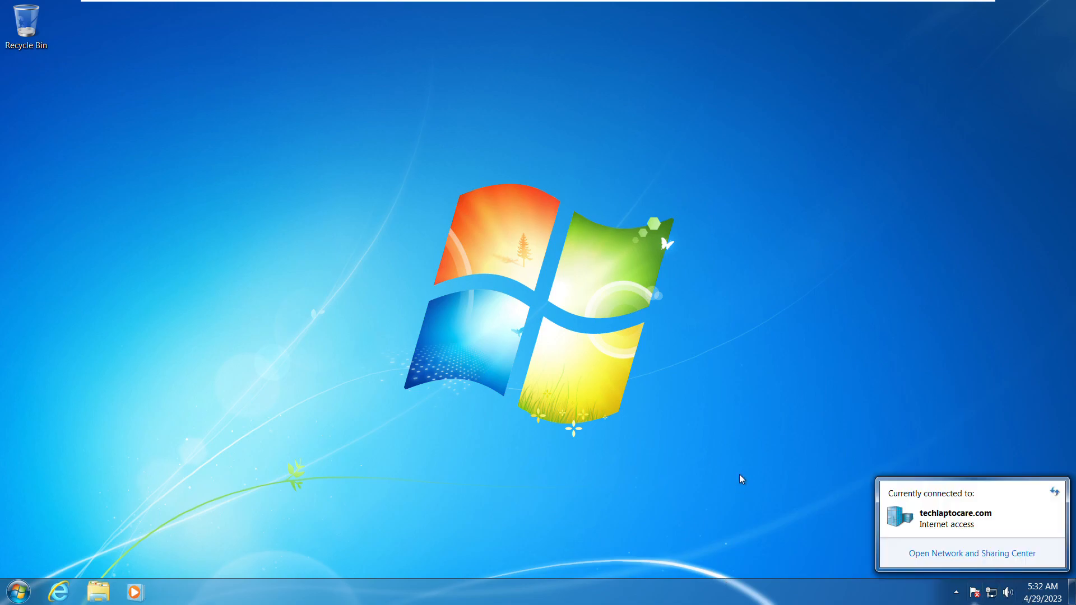
left_click(789, 465)
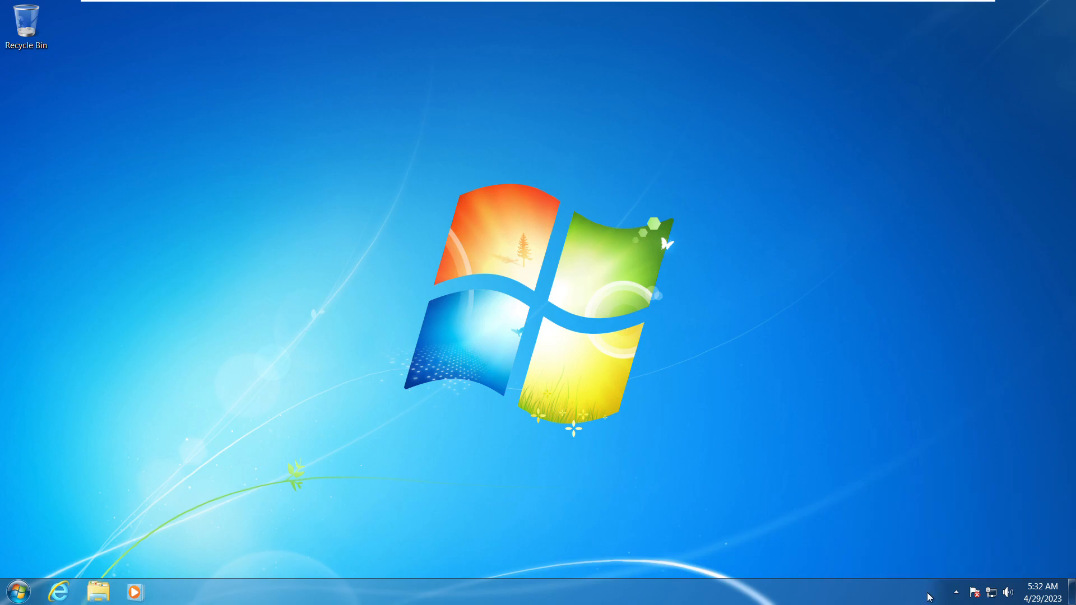
left_click(990, 596)
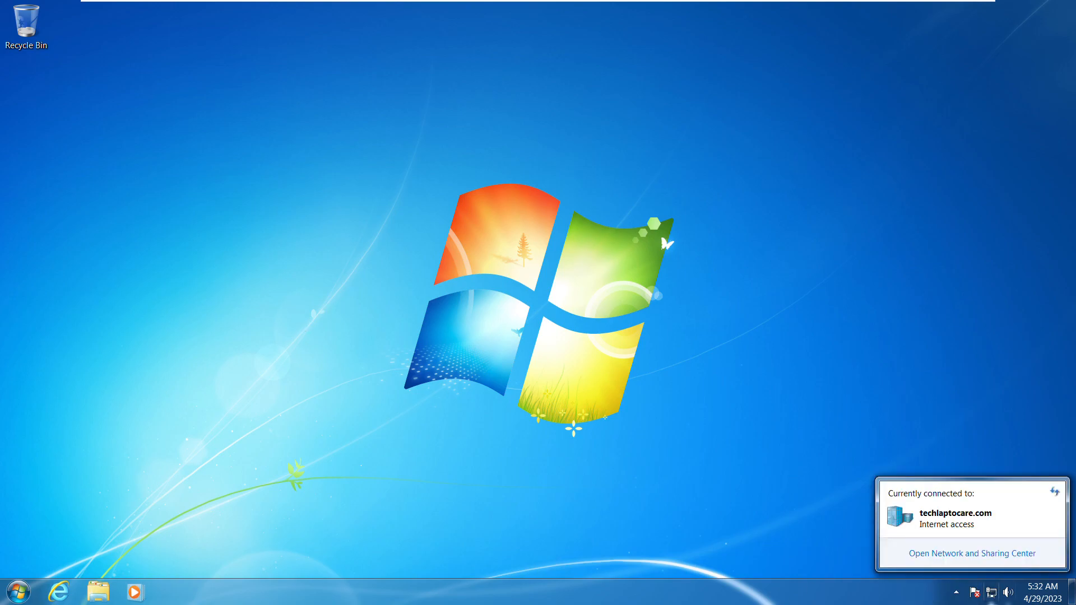
left_click(956, 556)
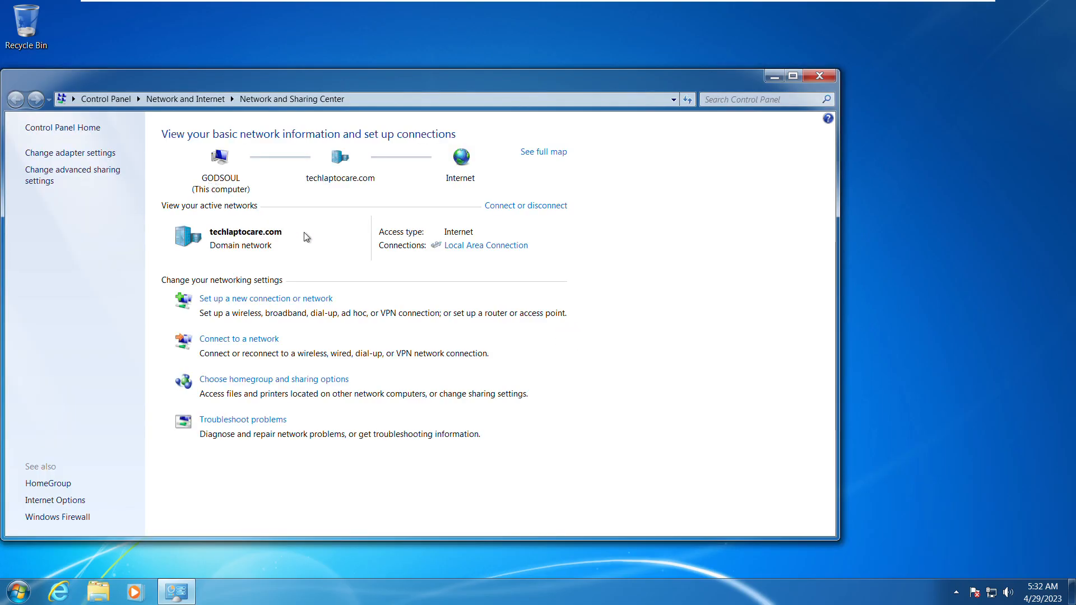
left_click(477, 246)
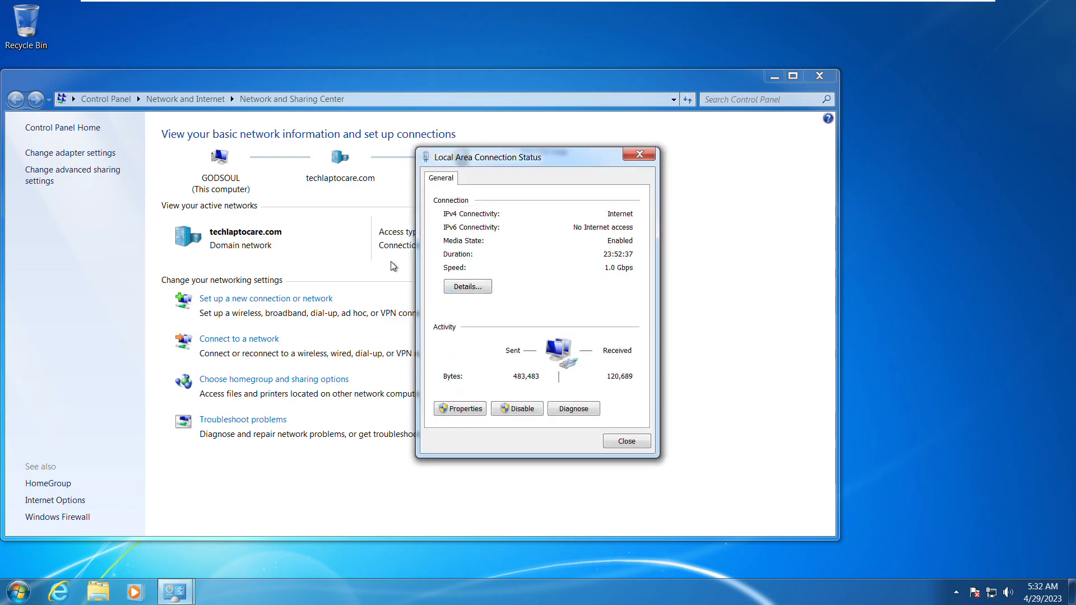
left_click(480, 293)
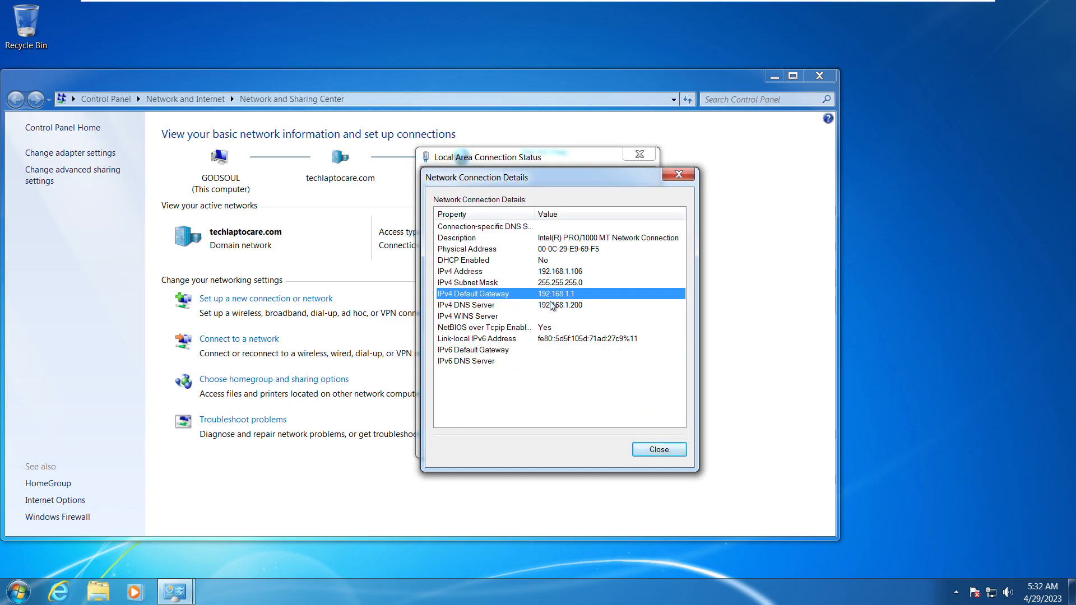
left_click(688, 172)
left_click(648, 158)
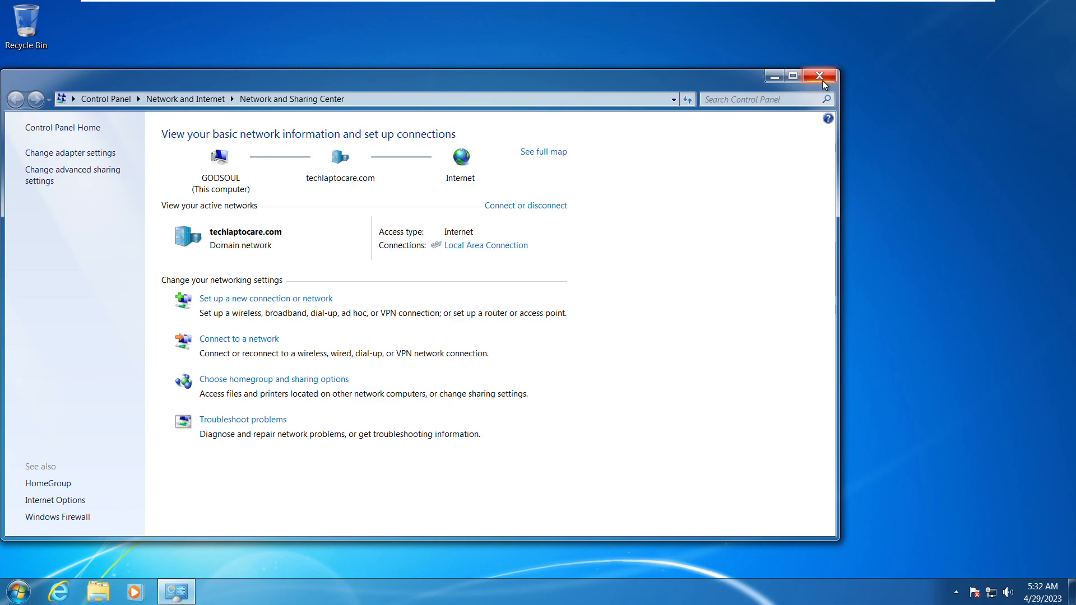
left_click(822, 79)
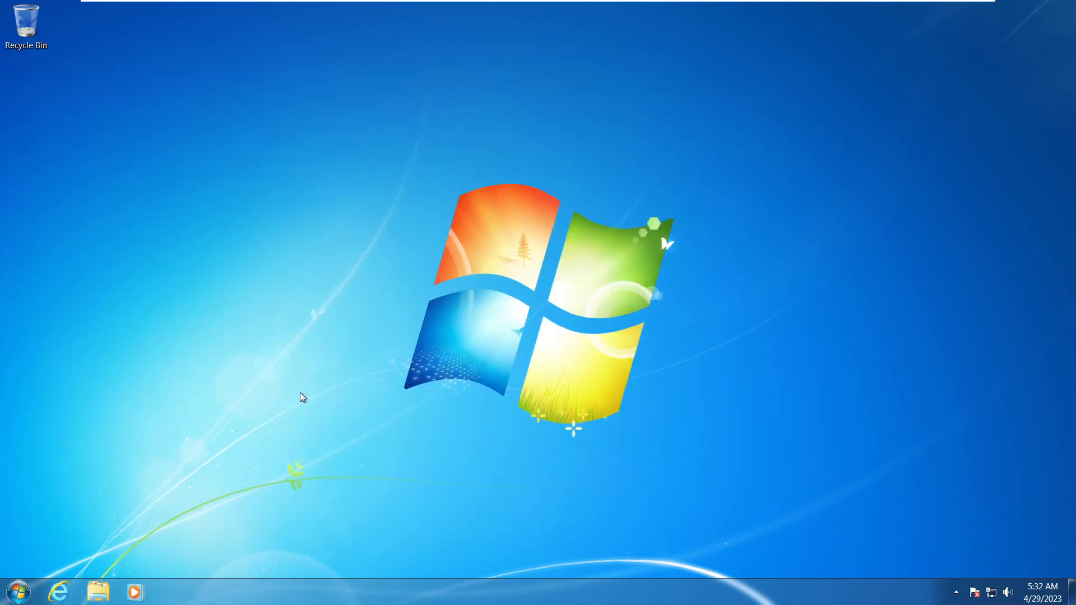
- Open a command prompt on the client and try entering server200.techlaptocare.com directly as a command
key("super+r")
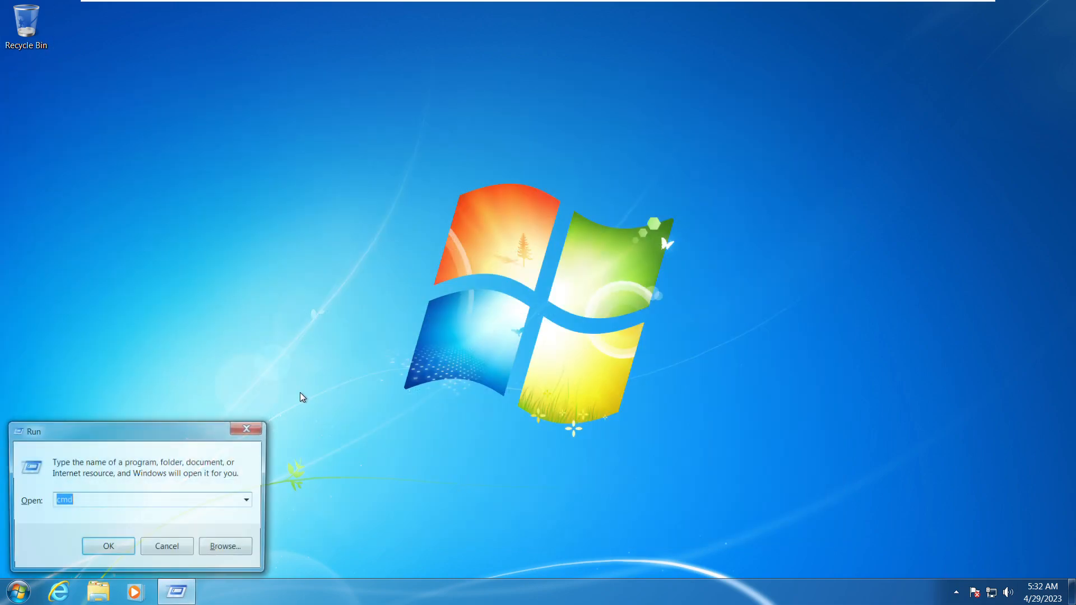
key("Return")
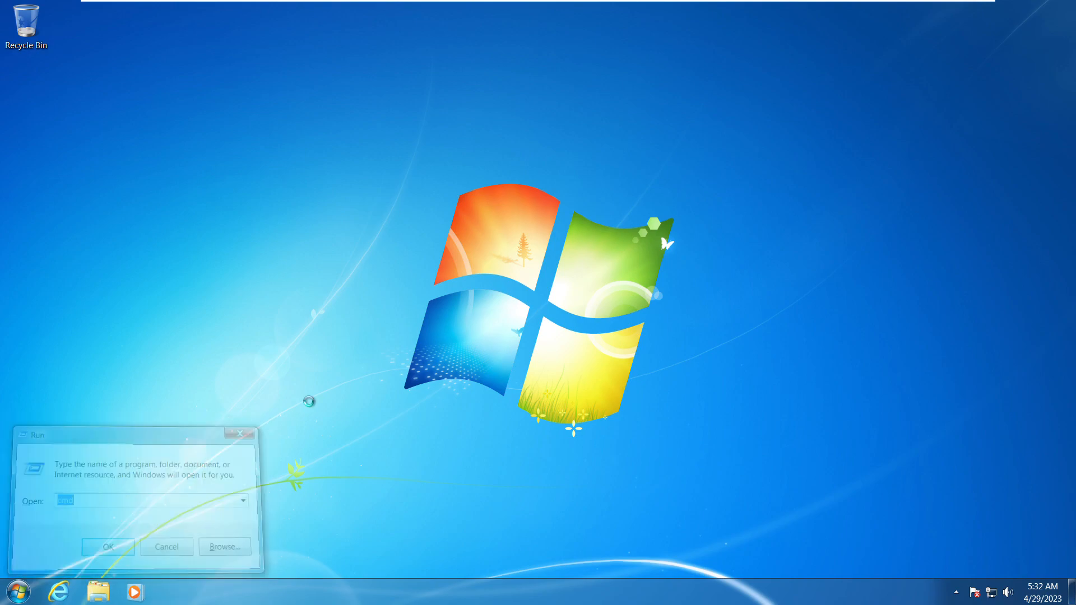
type("server")
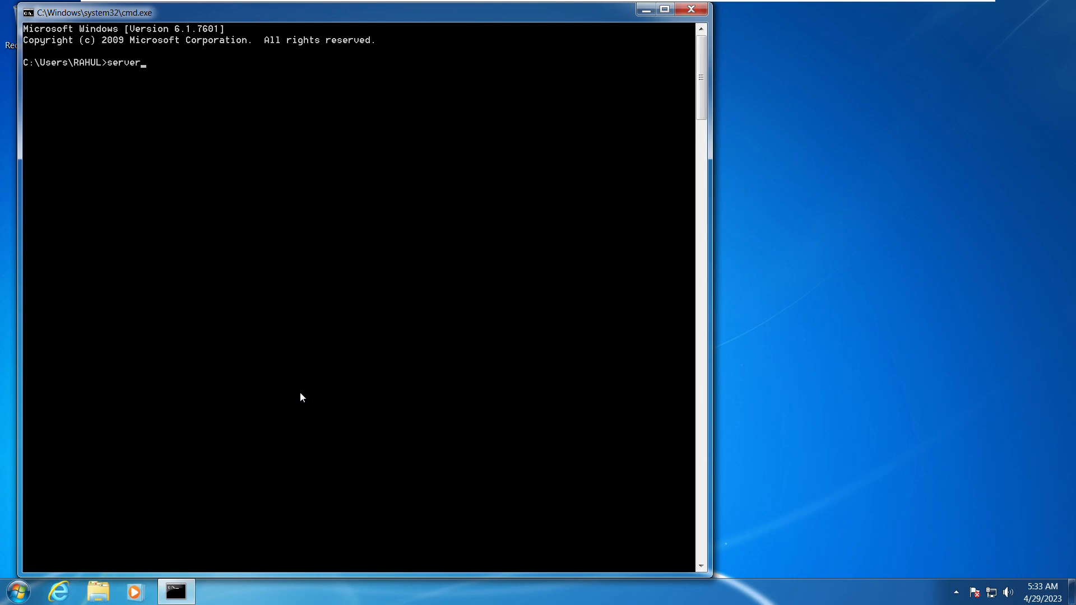
type("200.techlaptocare.com")
key("Return")
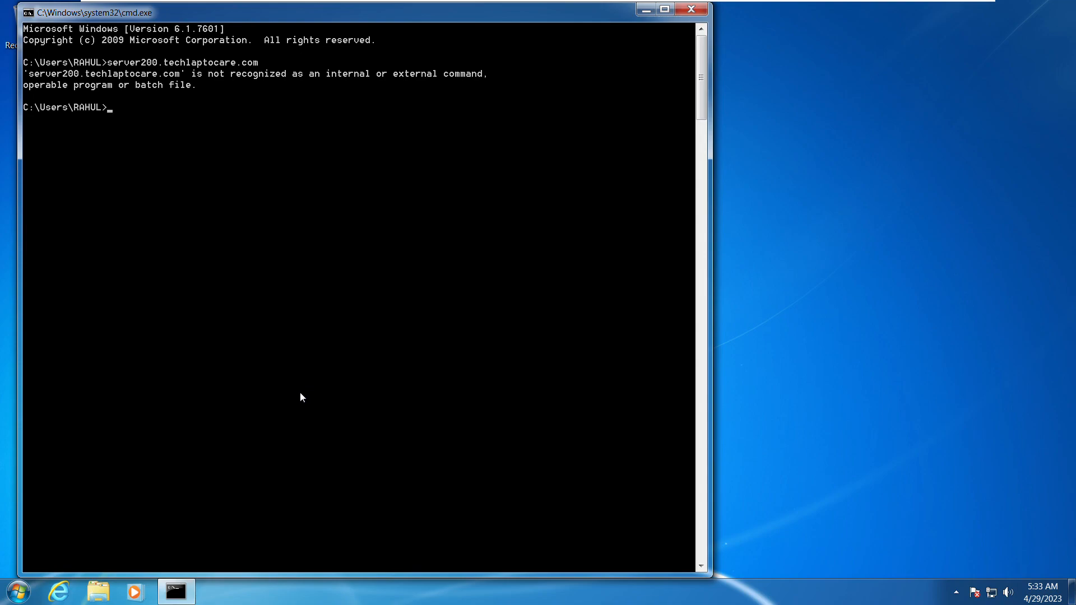
- Start nslookup on the client and query server200.techlaptocare.com and 192.168.1.200 to test forward and reverse resolution
type("nslookup")
key("Return")
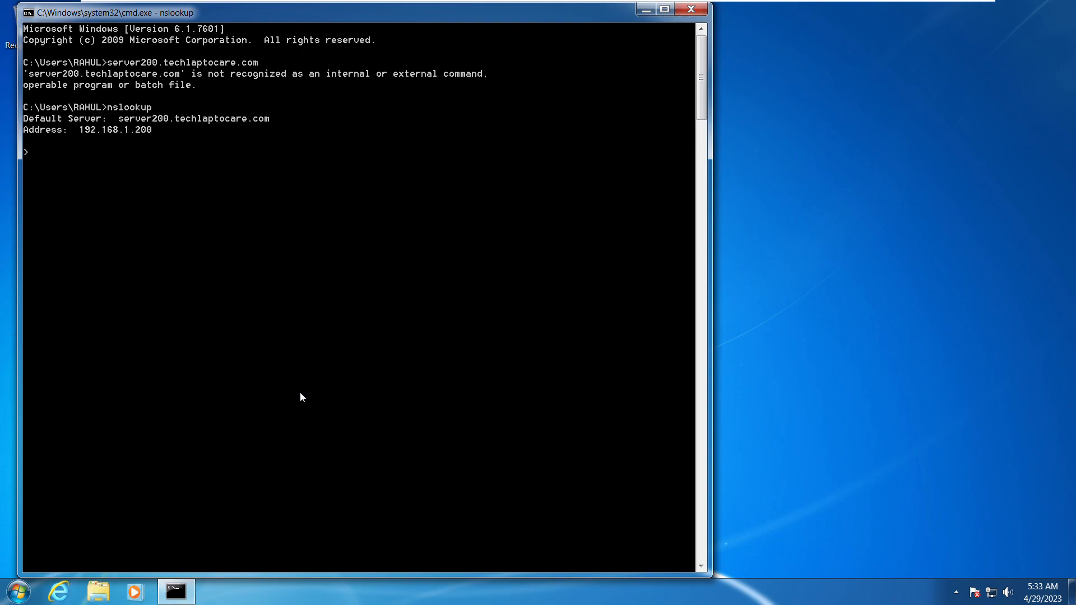
type("ver200.techlaptocare.com")
key("Return")
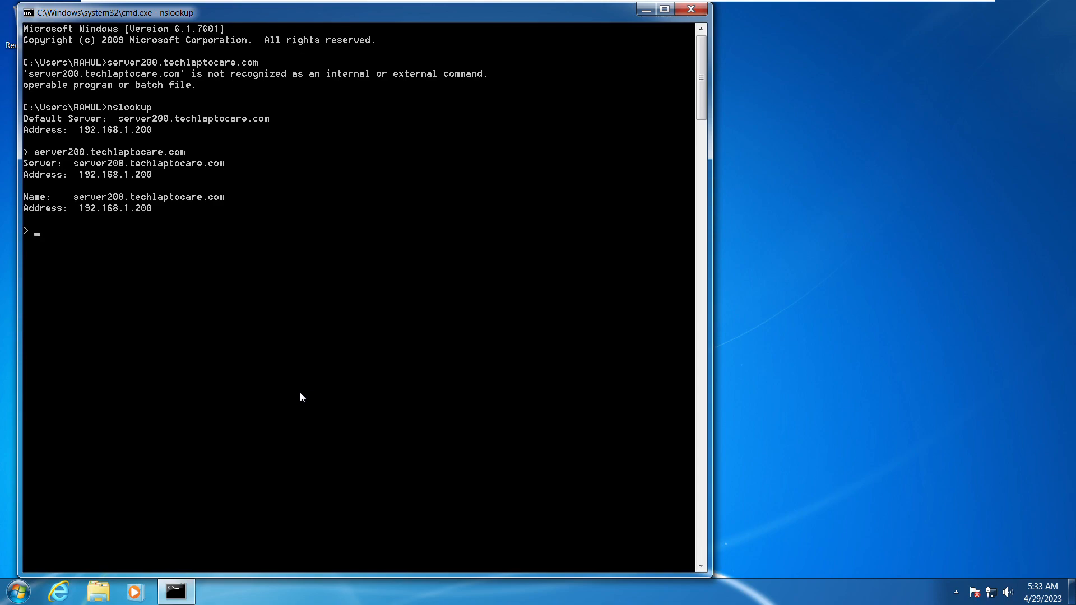
type("192.168.1.200")
key("Return")
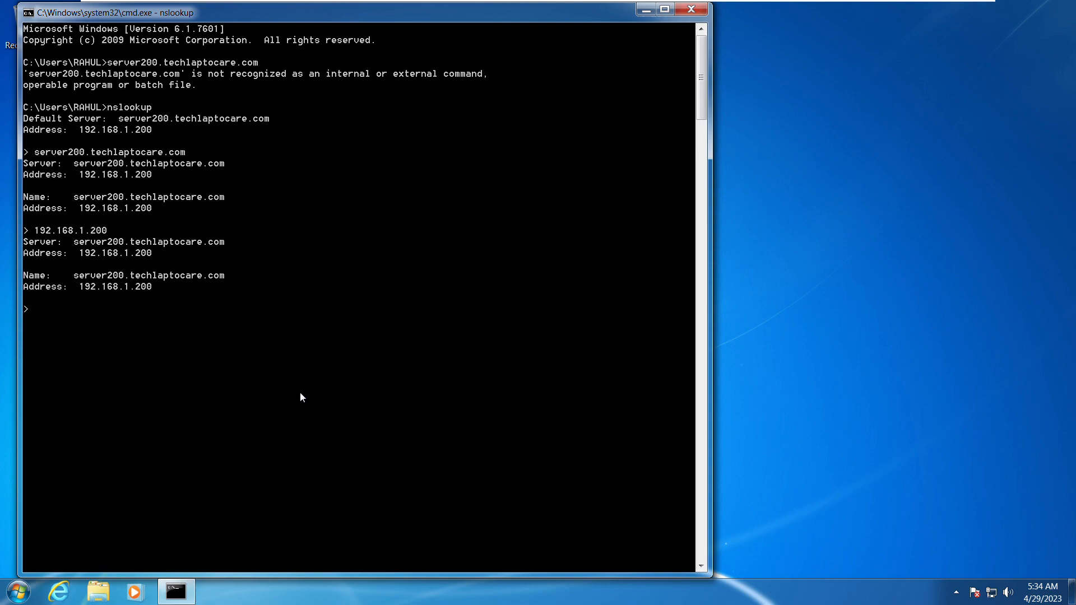
- Exit nslookup and ping the server by address 192.168.1.200 and by name server200.techlaptocare.com
key("ctrl+c")
type("ping")
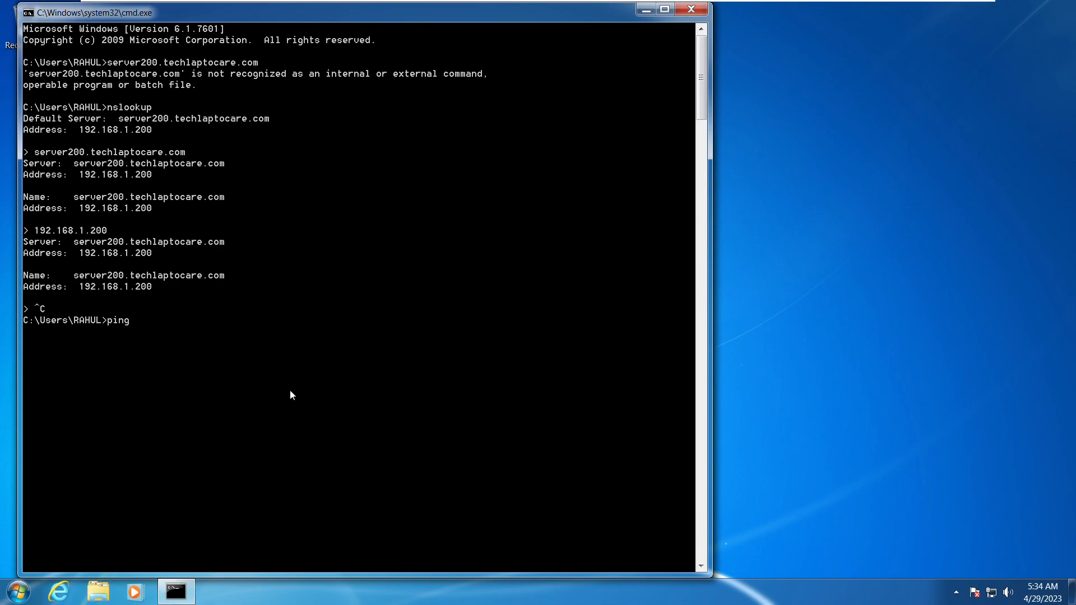
type(" 192.168.1.200")
key("Return")
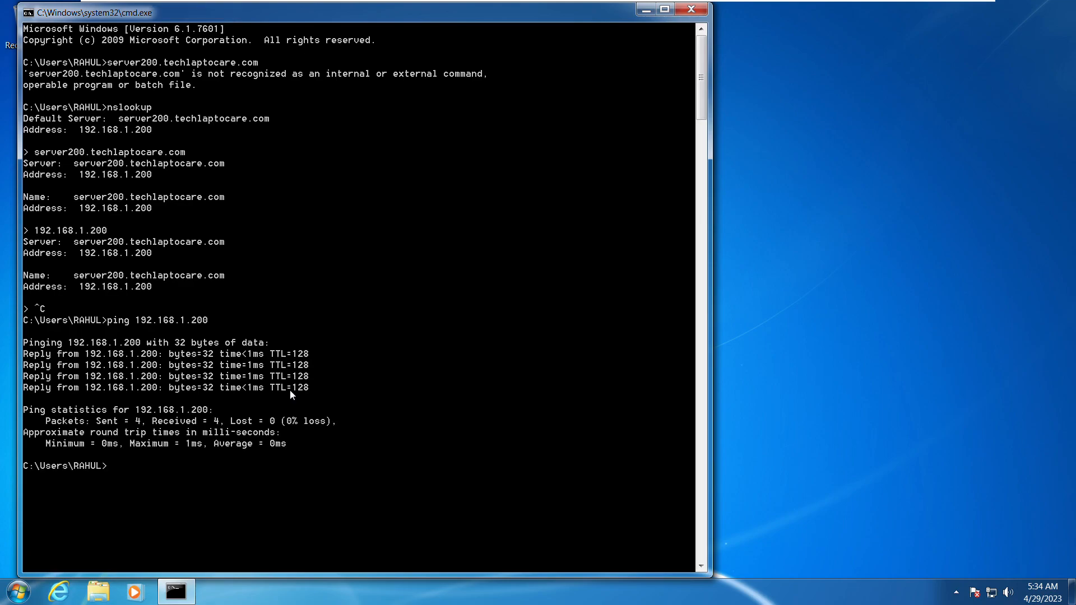
type("ping server200.techlaptocare.com")
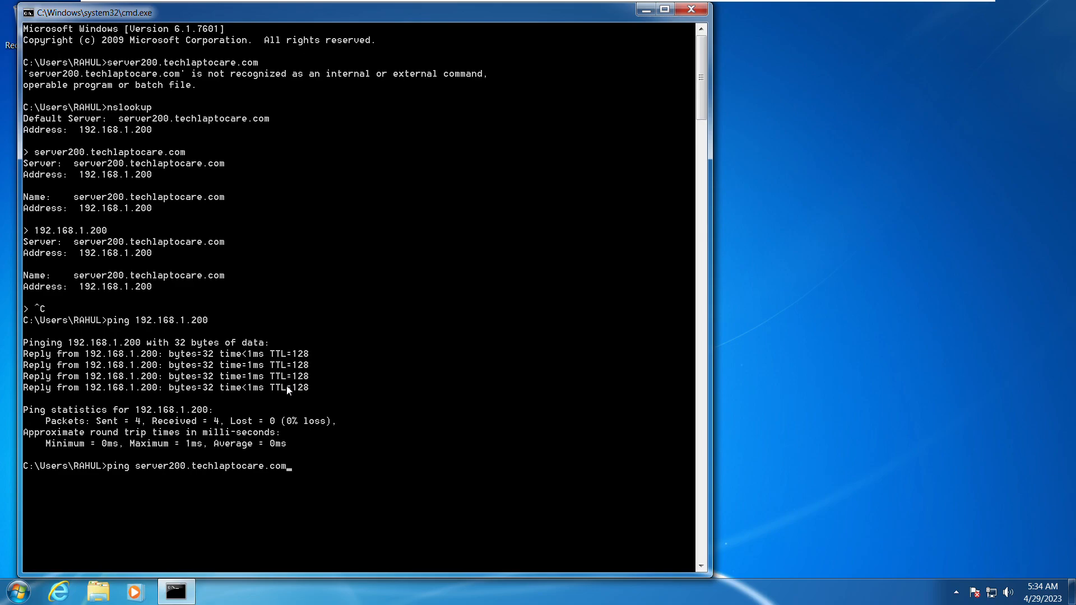
key("Return")
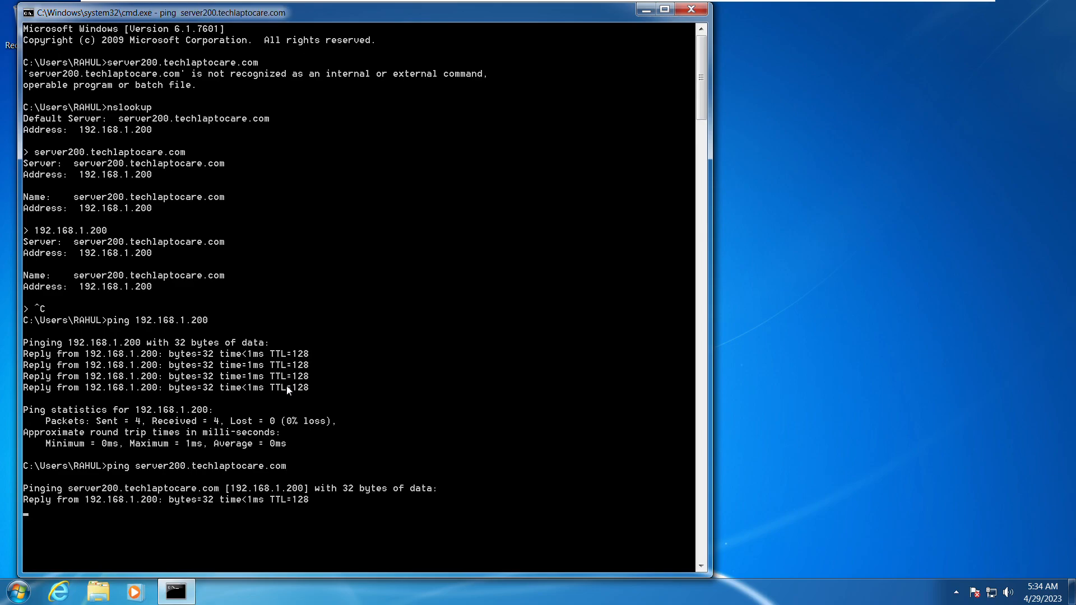